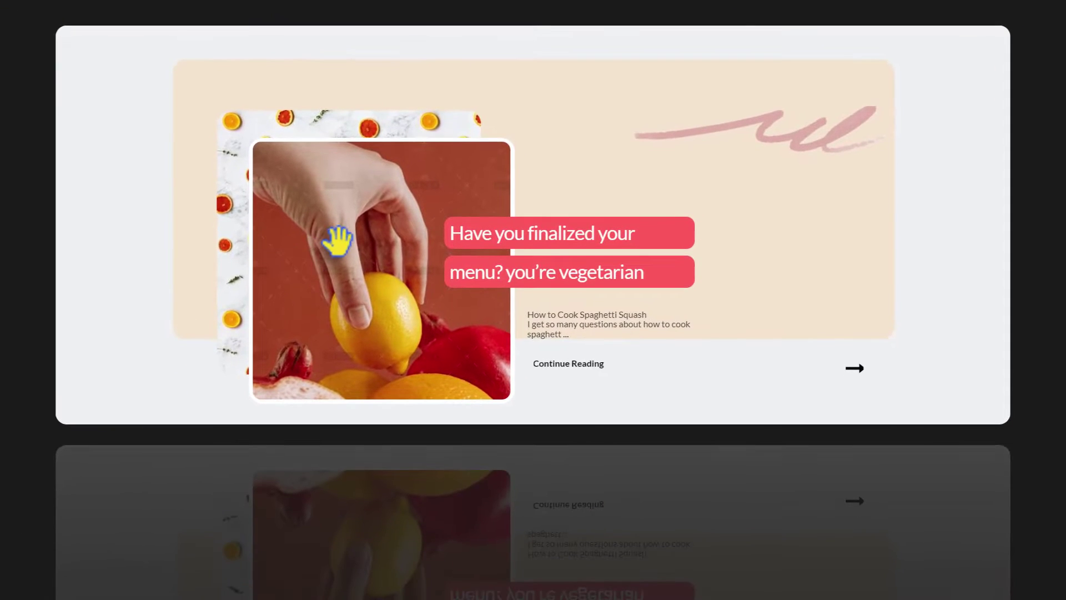
Examine the finished Mango page: swipe the hero post slider, browse the sections and advance the Food Recipes and Health carousels.
{"action": "left_click_drag", "start_coordinate": [345, 286], "coordinate": [456, 285]}
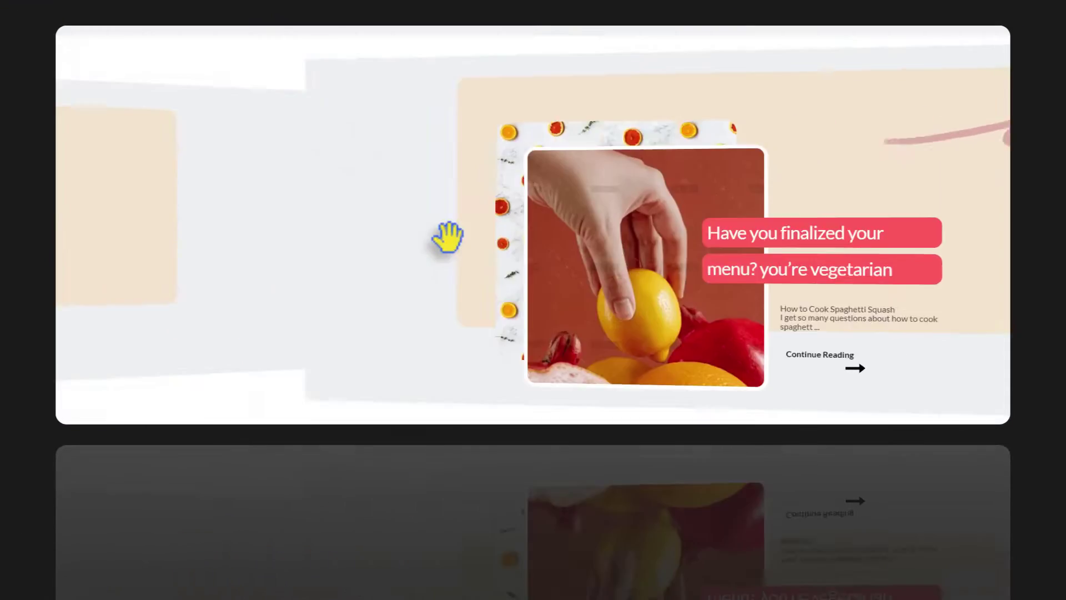
{"action": "left_click_drag", "start_coordinate": [387, 245], "coordinate": [823, 307]}
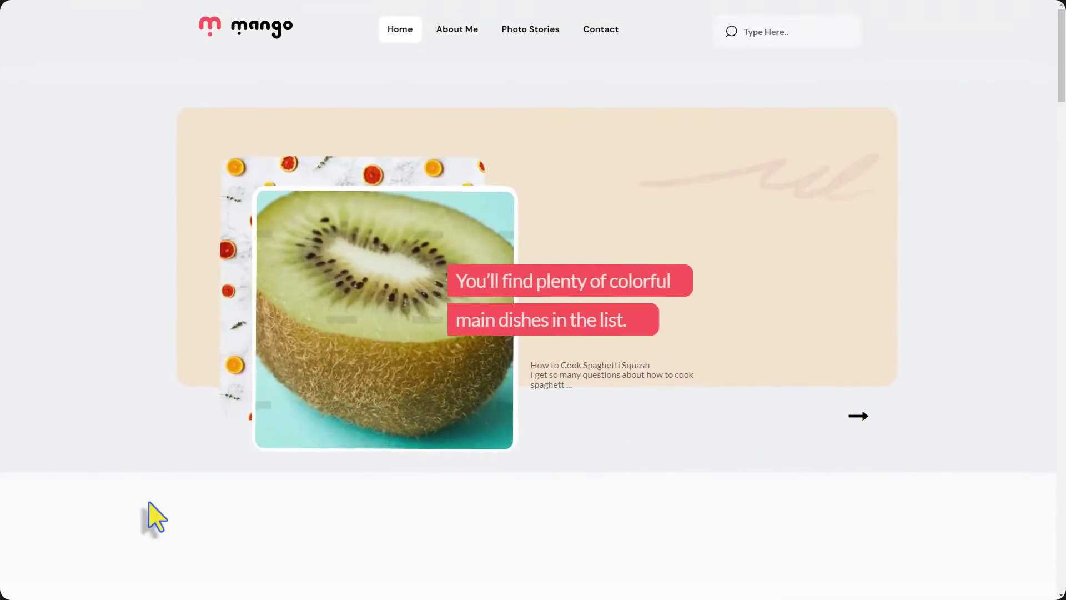
{"action": "scroll", "coordinate": [104, 478], "scroll_direction": "down", "scroll_amount": 5}
{"action": "middle_click", "coordinate": [68, 503]}
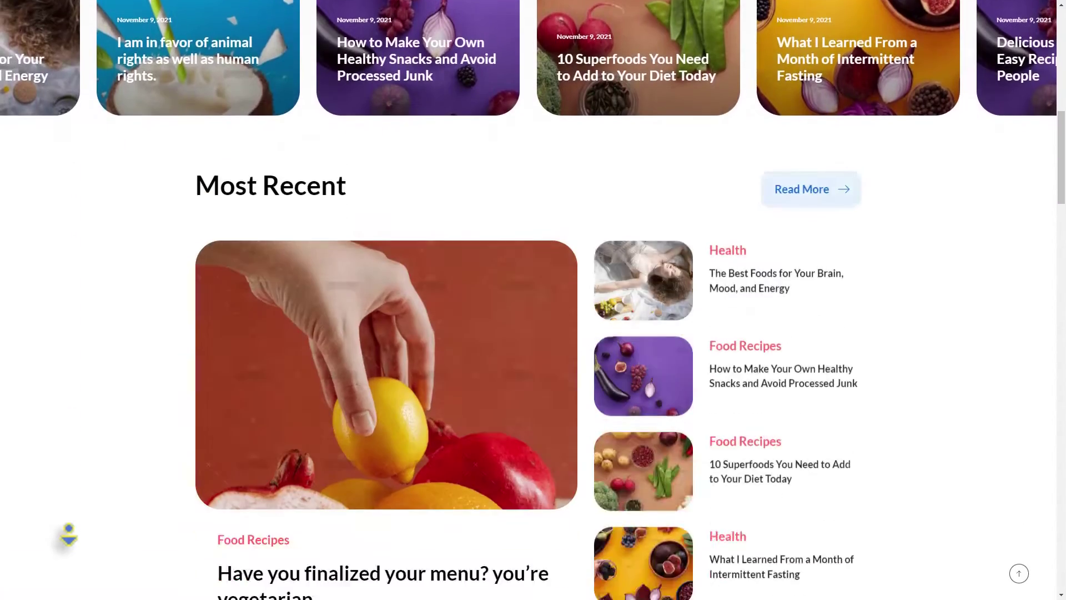
{"action": "scroll", "coordinate": [66, 533], "scroll_direction": "down", "scroll_amount": 8}
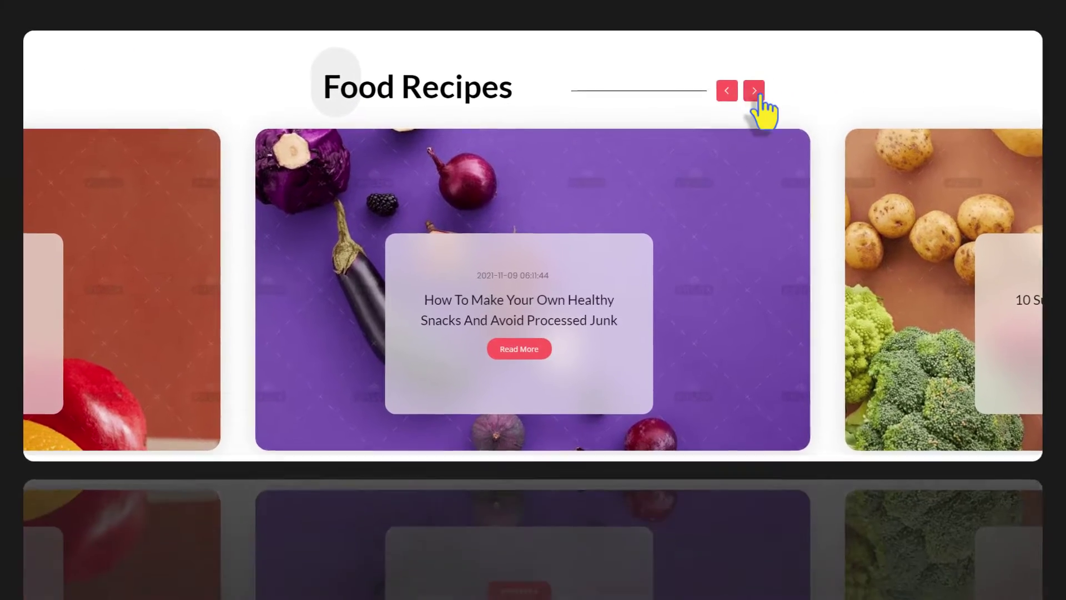
{"action": "left_click", "coordinate": [754, 88]}
{"action": "left_click", "coordinate": [754, 88]}
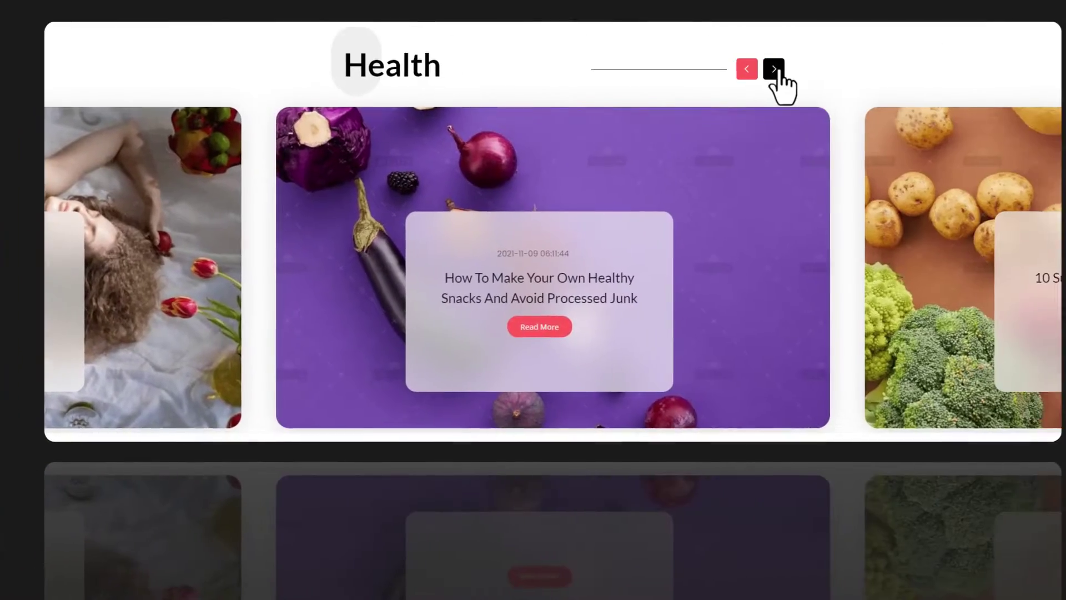
{"action": "left_click", "coordinate": [754, 69]}
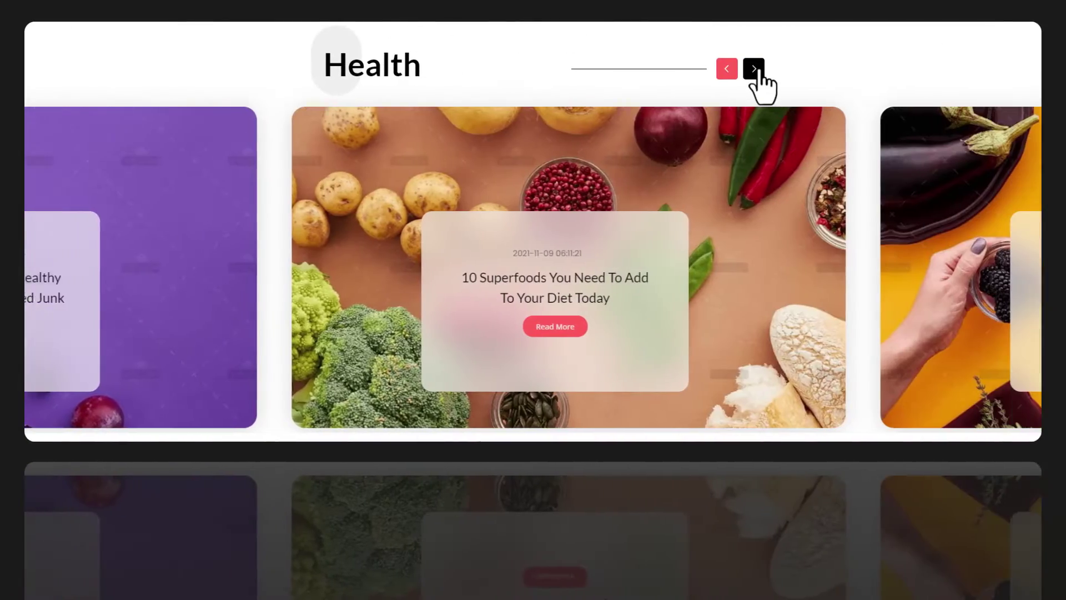
{"action": "left_click", "coordinate": [754, 69]}
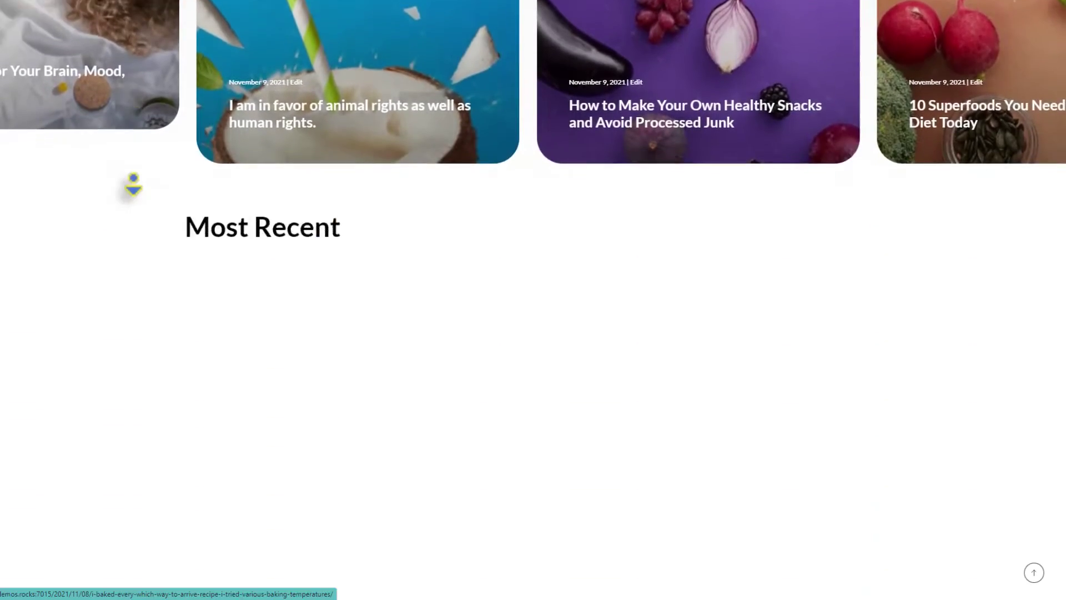
Review the site's home page from the Most Recent posts down to the newsletter banner and footer, and back up.
{"action": "scroll", "coordinate": [133, 177], "scroll_direction": "down", "scroll_amount": 20}
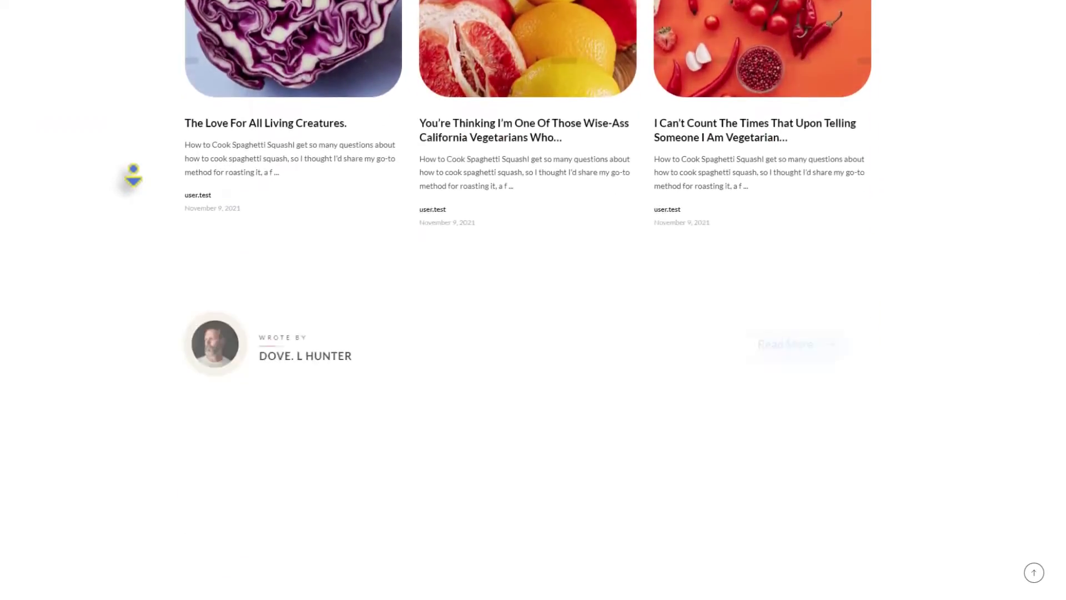
{"action": "scroll", "coordinate": [133, 176], "scroll_direction": "down", "scroll_amount": 20}
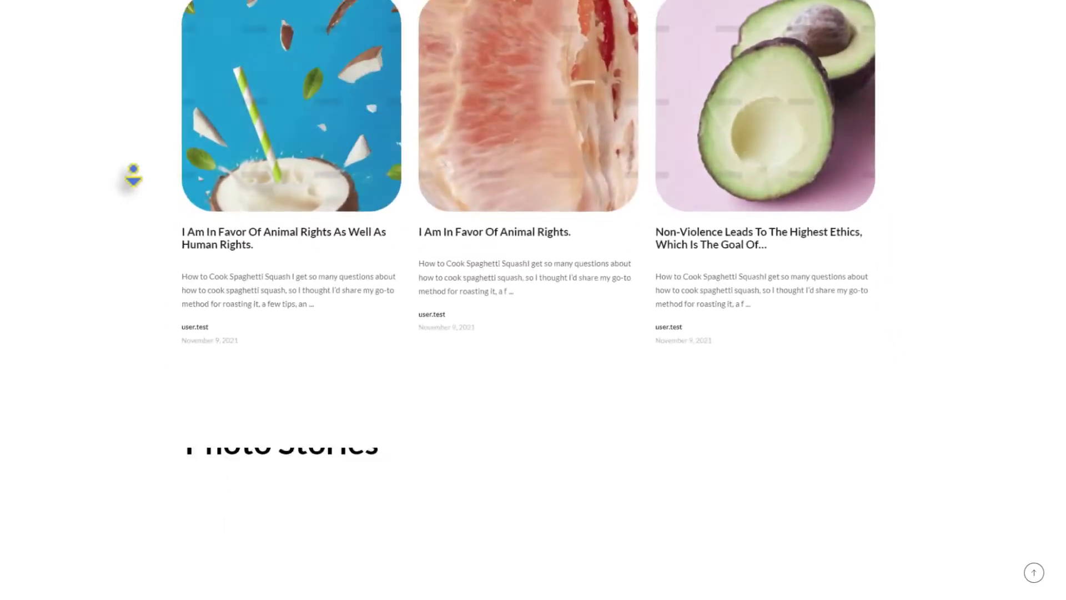
{"action": "scroll", "coordinate": [133, 177], "scroll_direction": "down", "scroll_amount": 5}
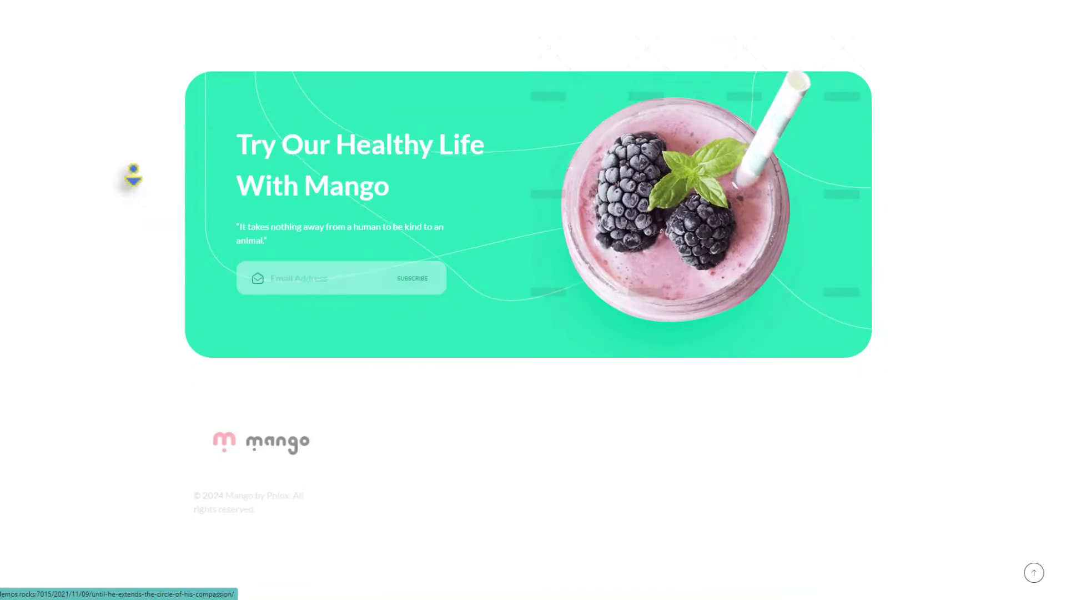
{"action": "scroll", "coordinate": [128, 100], "scroll_direction": "up", "scroll_amount": 20}
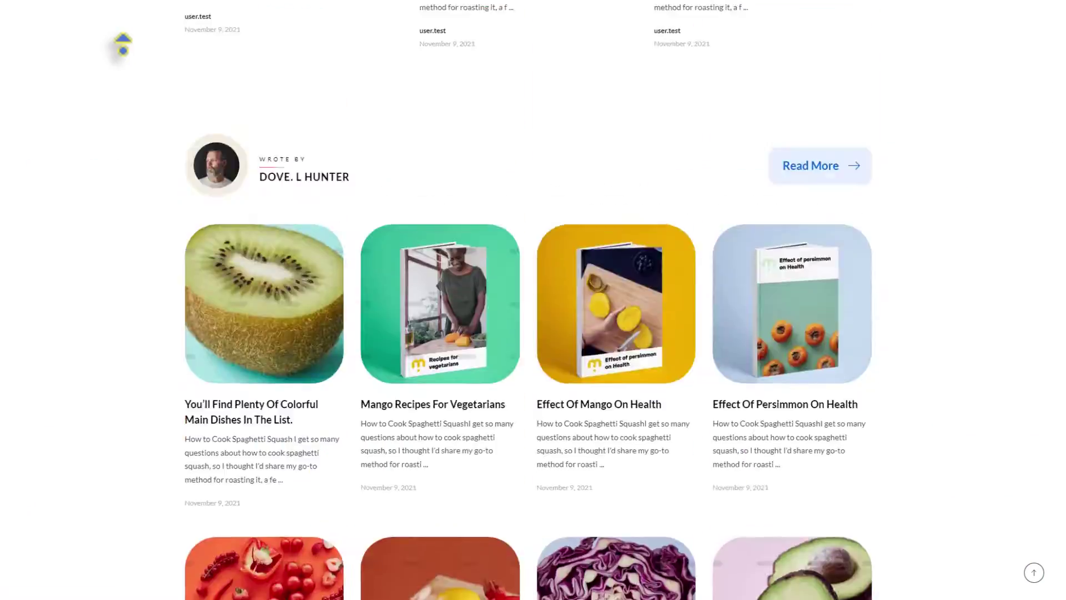
{"action": "scroll", "coordinate": [123, 31], "scroll_direction": "up", "scroll_amount": 10}
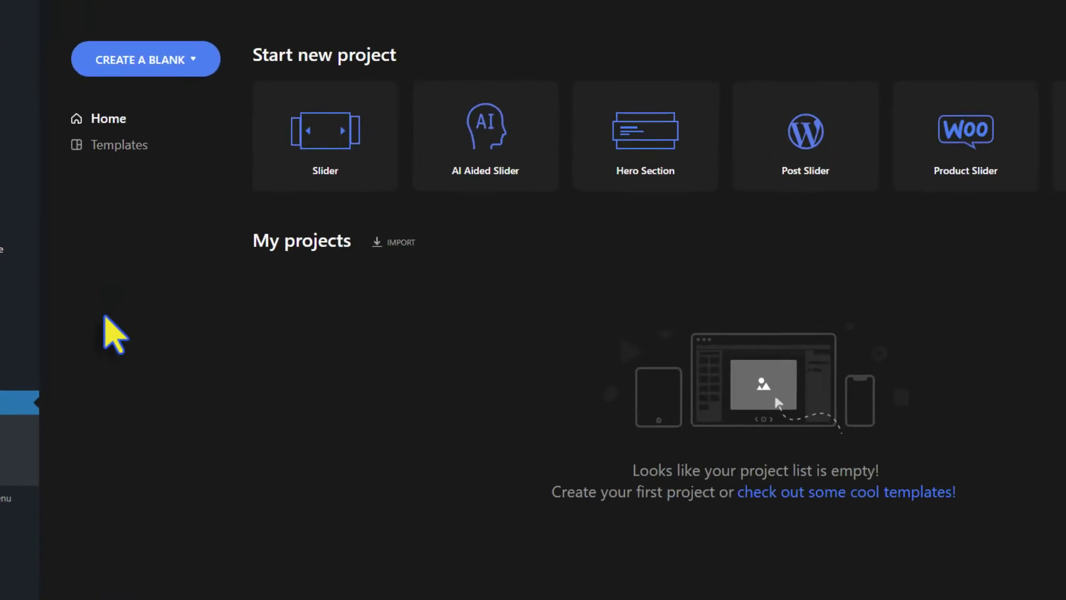
Start a new post slider project in Depicter, preview the Selfcare Blog template and import it.
{"action": "left_click", "coordinate": [635, 204]}
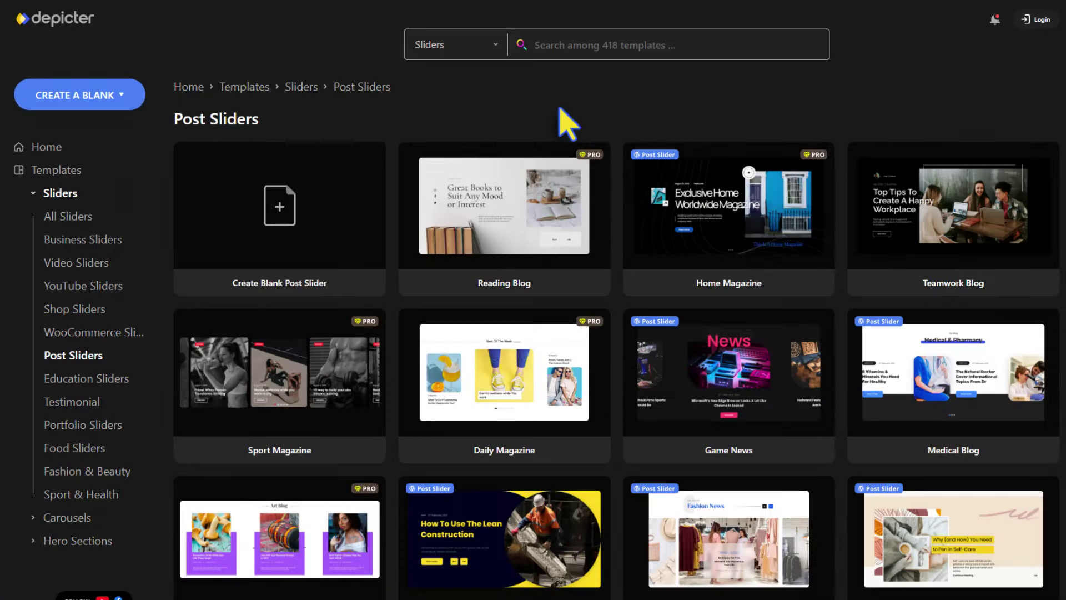
{"action": "scroll", "coordinate": [617, 319], "scroll_direction": "down", "scroll_amount": 3}
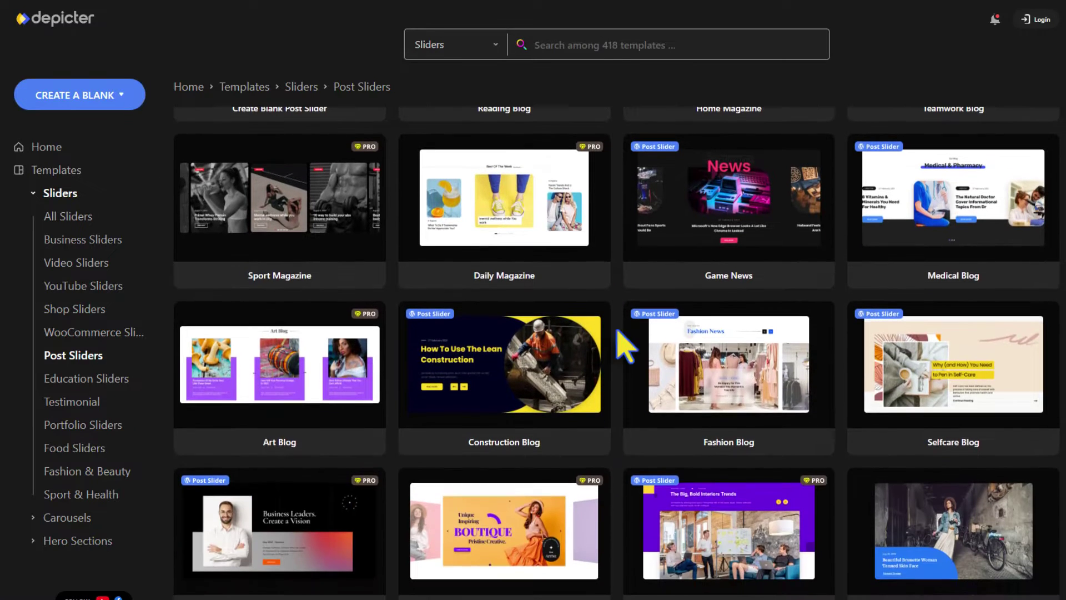
{"action": "mouse_move", "coordinate": [679, 336]}
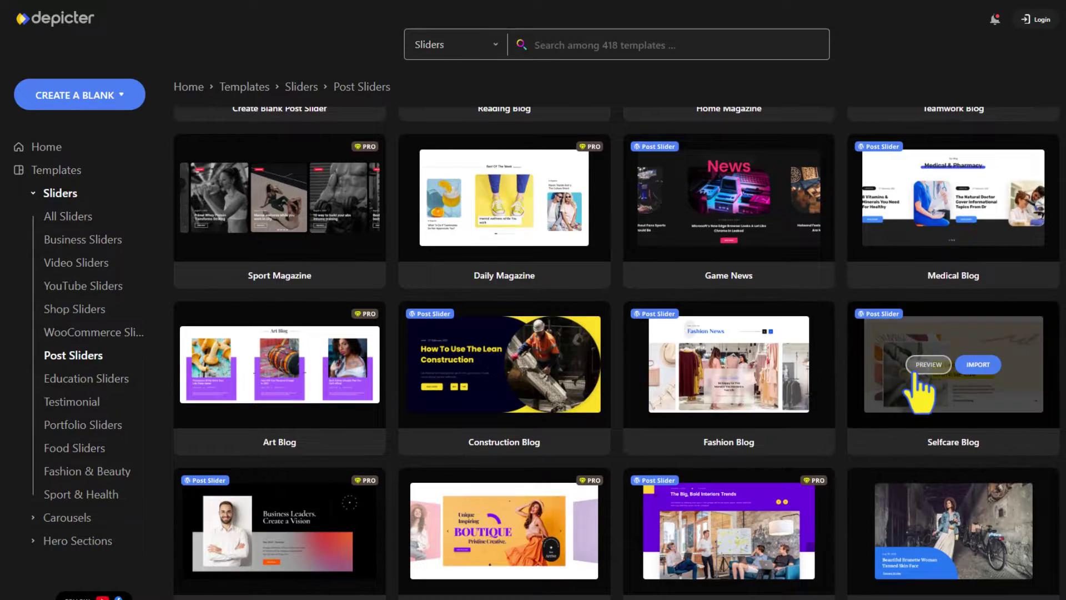
{"action": "left_click", "coordinate": [916, 366]}
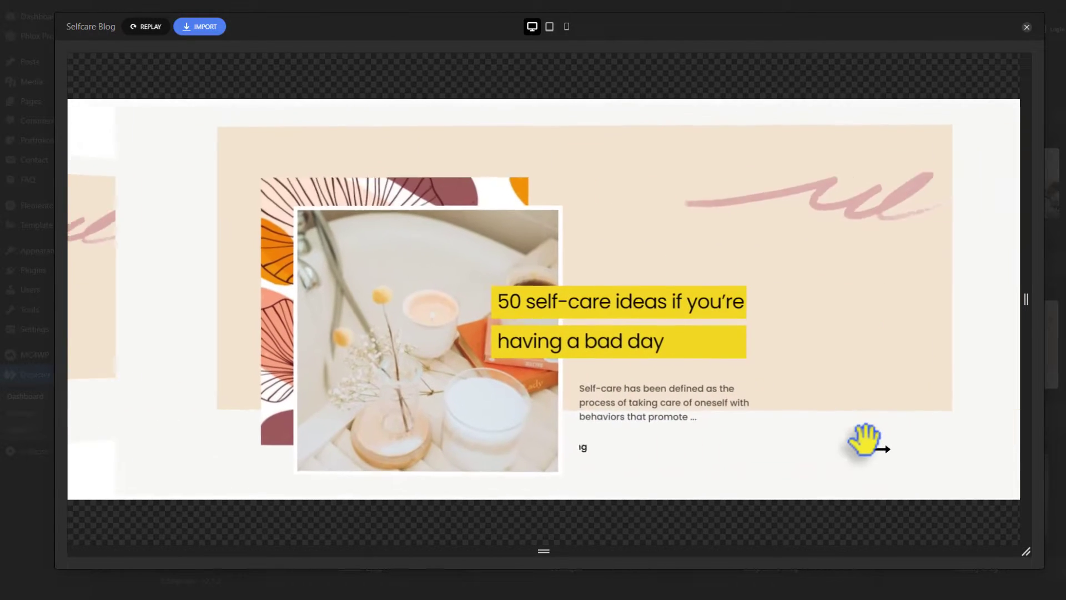
{"action": "left_click", "coordinate": [209, 29]}
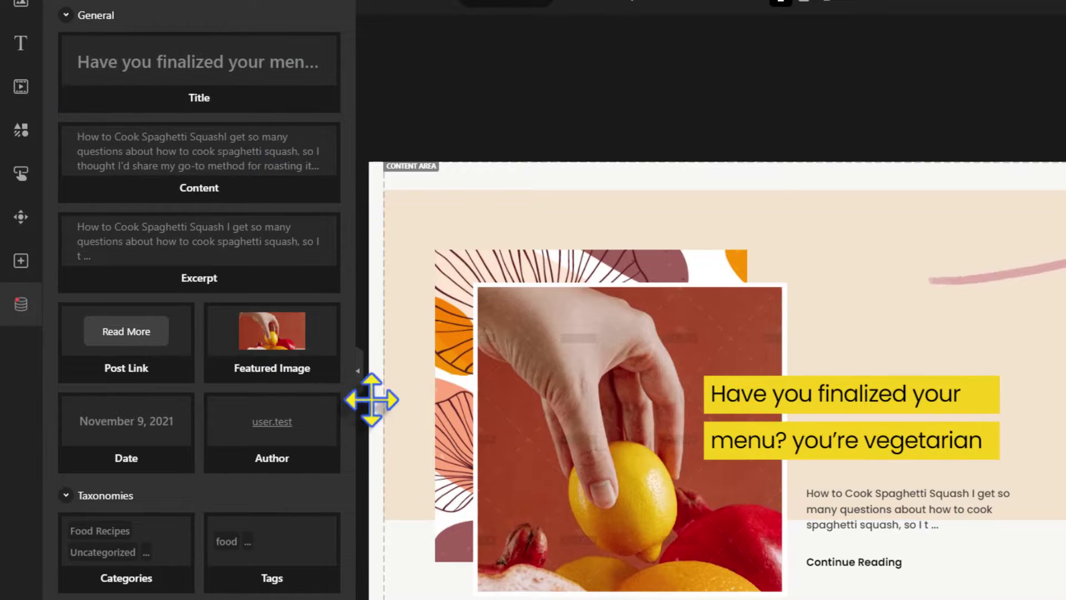
Set the font face of the slide's title, excerpt and Continue Reading text to Lato.
{"action": "left_click", "coordinate": [868, 416]}
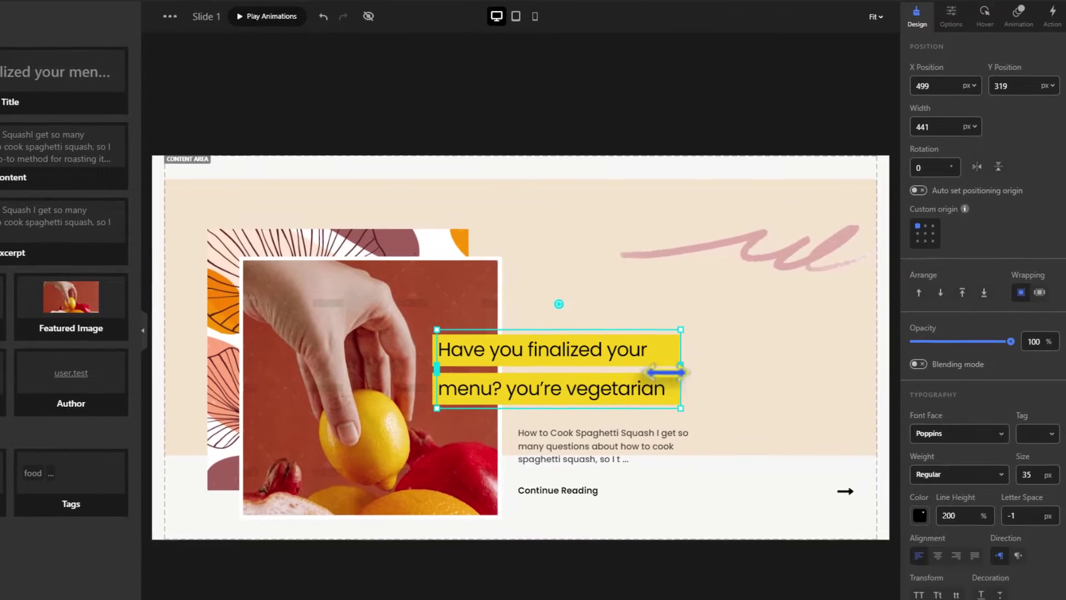
{"action": "left_click", "coordinate": [931, 433]}
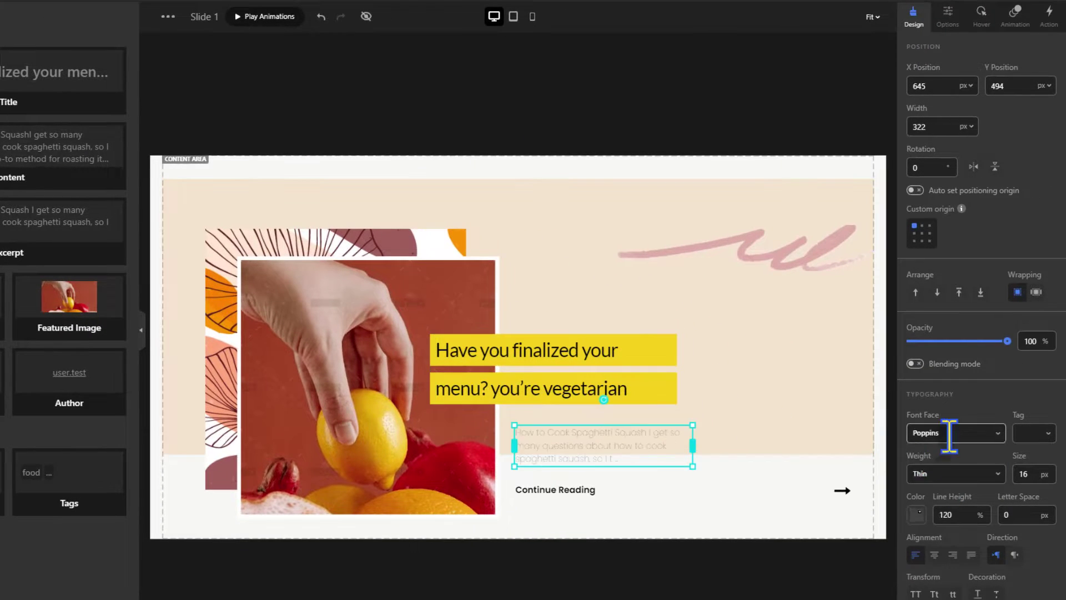
{"action": "left_click", "coordinate": [949, 434]}
{"action": "left_click", "coordinate": [928, 481]}
{"action": "left_click", "coordinate": [555, 490]}
{"action": "left_click", "coordinate": [949, 433]}
{"action": "left_click", "coordinate": [923, 498]}
Move the Continue Reading text up to about Y 580 px and shift the arrow icon up level with it.
{"action": "left_click_drag", "start_coordinate": [555, 490], "coordinate": [558, 478]}
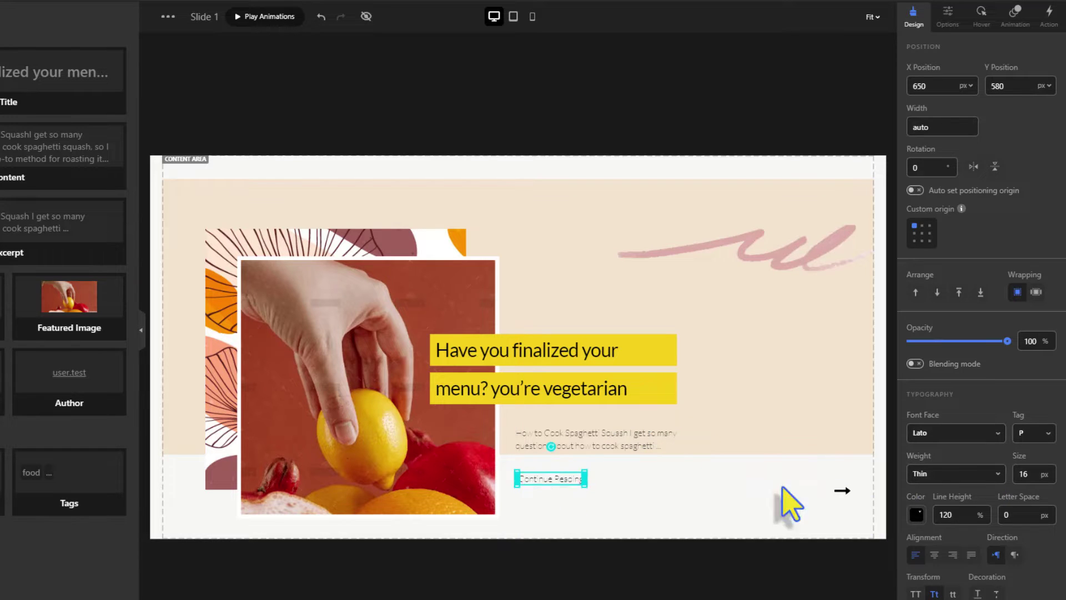
{"action": "left_click_drag", "start_coordinate": [841, 490], "coordinate": [839, 484]}
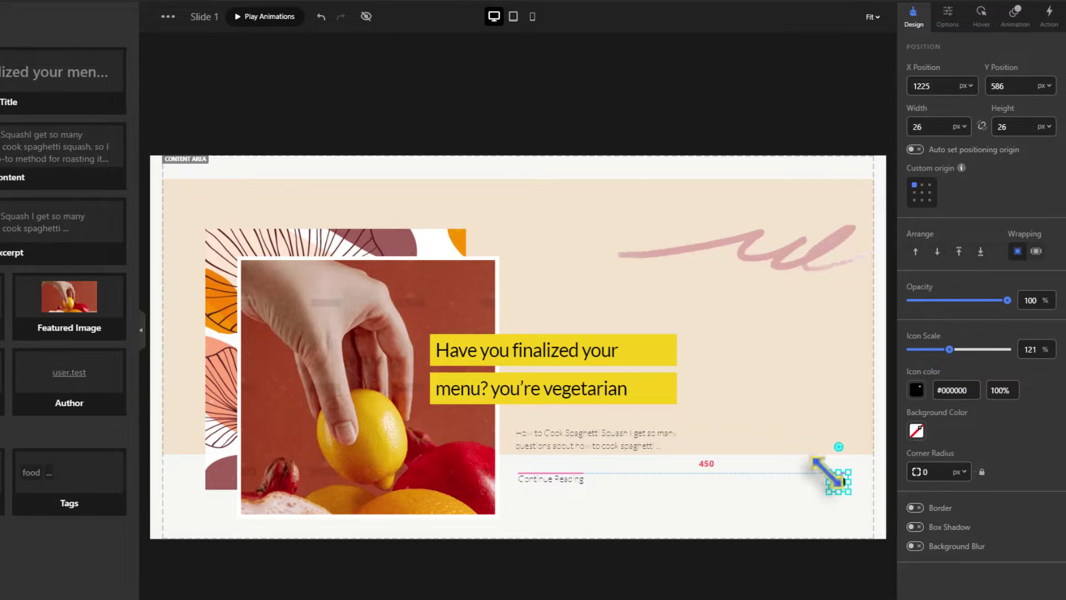
Round the corners of the beige panel, both images and the two yellow title bars, using radii of 25 and 15 px.
{"action": "left_click", "coordinate": [822, 417]}
{"action": "left_click", "coordinate": [365, 240]}
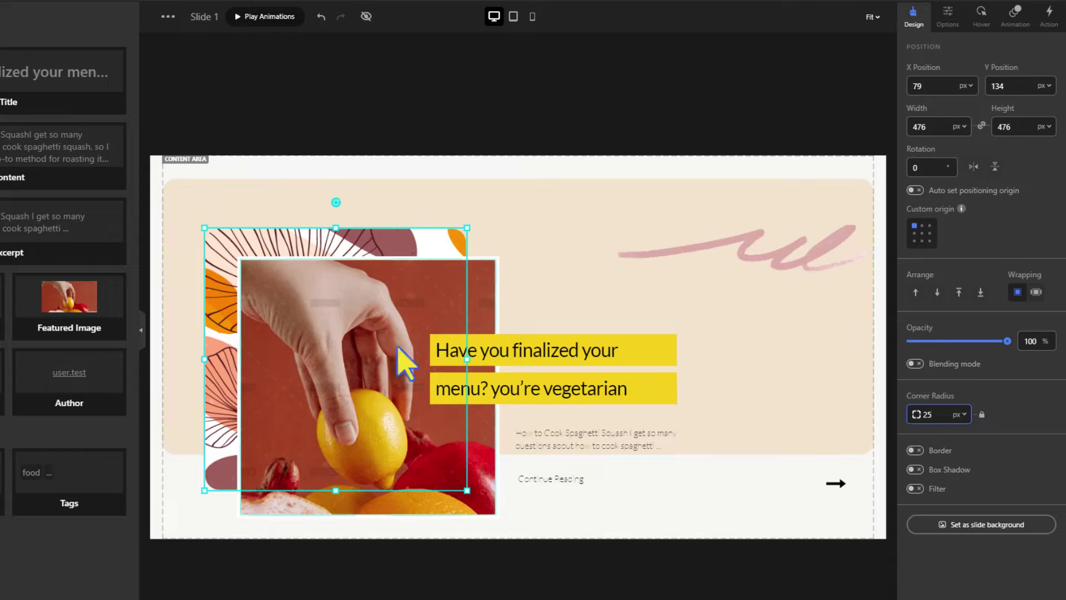
{"action": "left_click", "coordinate": [498, 312]}
{"action": "left_click", "coordinate": [929, 454]}
{"action": "type", "text": "2515"}
{"action": "left_click", "coordinate": [655, 389]}
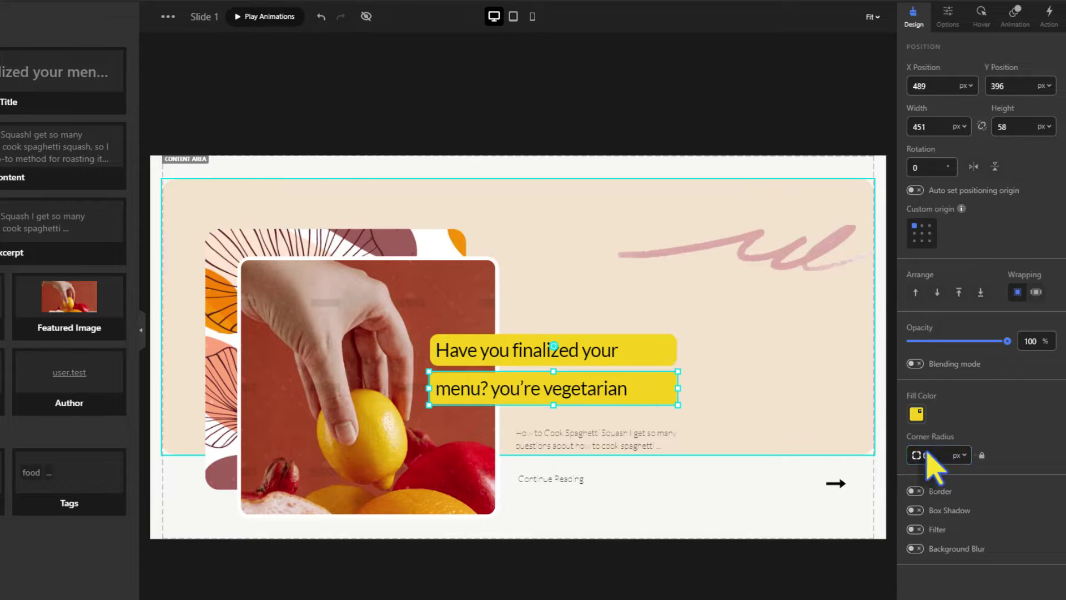
{"action": "left_click", "coordinate": [655, 130]}
Change the fill color of both yellow title bars to red.
{"action": "left_click", "coordinate": [674, 351]}
{"action": "left_click", "coordinate": [916, 413]}
{"action": "left_click", "coordinate": [921, 370]}
{"action": "left_click", "coordinate": [674, 388]}
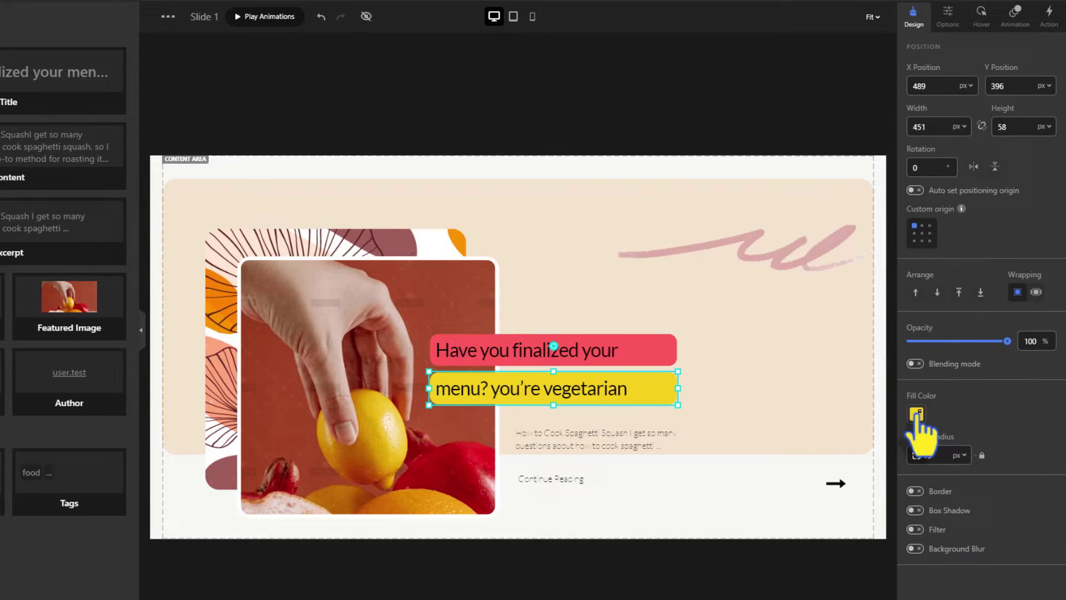
{"action": "left_click", "coordinate": [917, 413]}
{"action": "left_click", "coordinate": [921, 371]}
Change the color of the slide's title text to white.
{"action": "left_click", "coordinate": [604, 358]}
{"action": "left_click", "coordinate": [916, 514]}
{"action": "left_click_drag", "start_coordinate": [924, 269], "coordinate": [912, 249]}
{"action": "left_click", "coordinate": [762, 106]}
Set the excerpt's font weight to Regular and give the Continue Reading text a heavier weight than Thin.
{"action": "left_click", "coordinate": [604, 445]}
{"action": "left_click", "coordinate": [928, 474]}
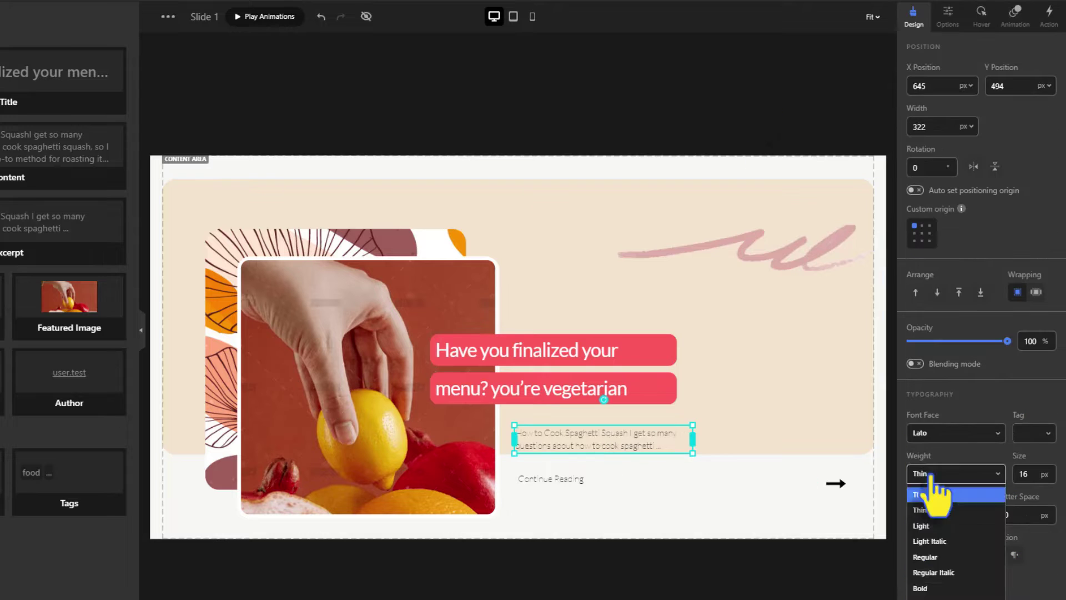
{"action": "left_click", "coordinate": [928, 557]}
{"action": "left_click", "coordinate": [563, 482]}
{"action": "left_click", "coordinate": [939, 474]}
{"action": "left_click", "coordinate": [933, 556]}
{"action": "left_click", "coordinate": [655, 128]}
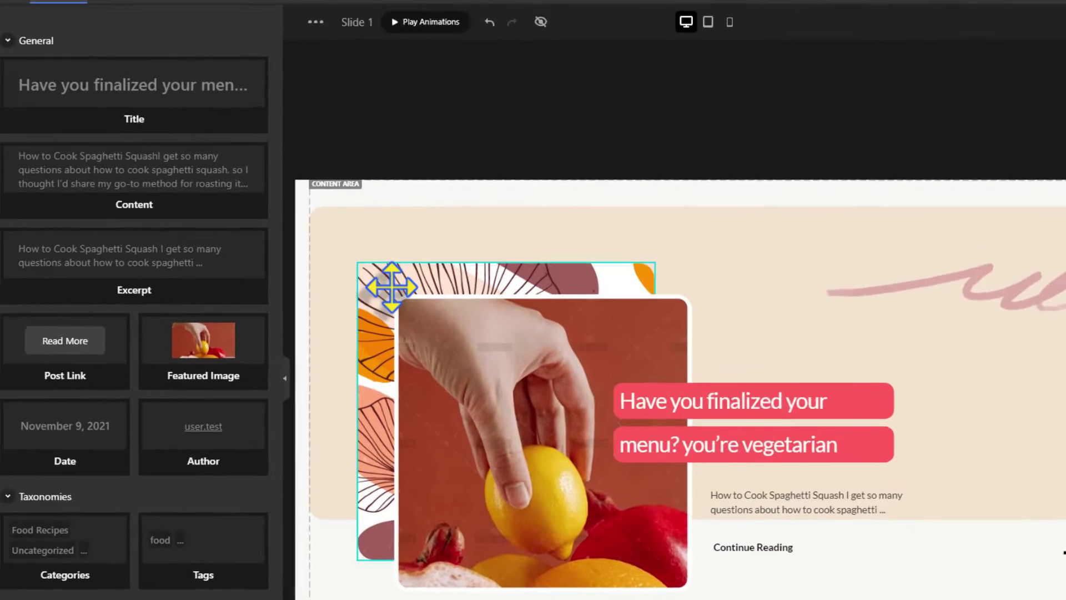
Search the stock photos for "food background" and replace the pattern image behind the featured image with the citrus slices photo.
{"action": "left_click", "coordinate": [236, 250]}
{"action": "left_click", "coordinate": [35, 40]}
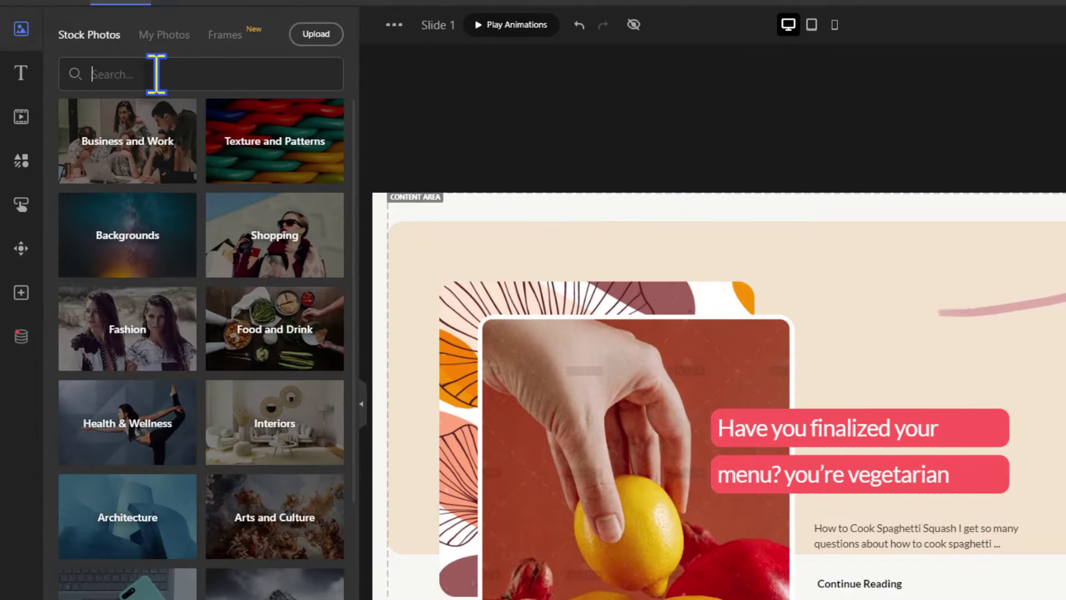
{"action": "type", "text": "food background"}
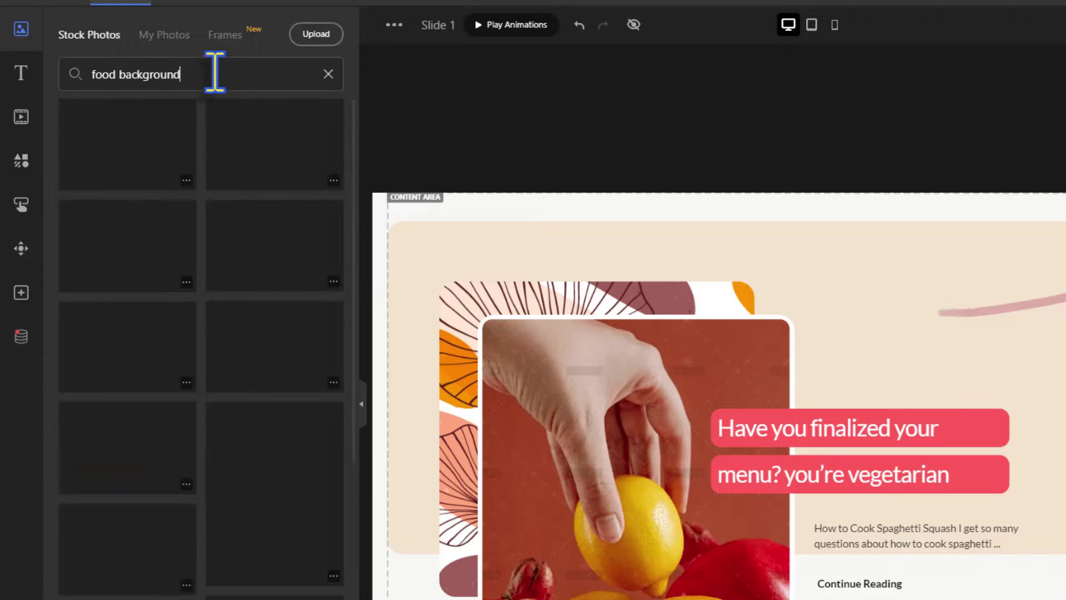
{"action": "scroll", "coordinate": [258, 333], "scroll_direction": "down", "scroll_amount": 5}
{"action": "left_click_drag", "start_coordinate": [262, 440], "coordinate": [464, 318]}
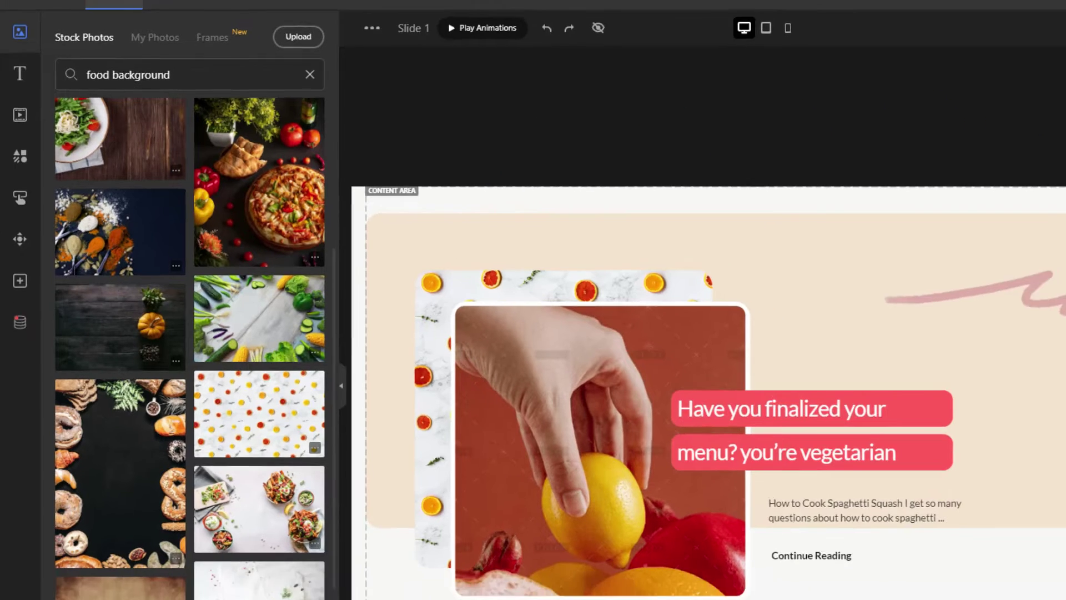
Set the number of posts in the WordPress Posts data source to 20.
{"action": "left_click_drag", "start_coordinate": [965, 295], "coordinate": [947, 291]}
{"action": "type", "text": "20"}
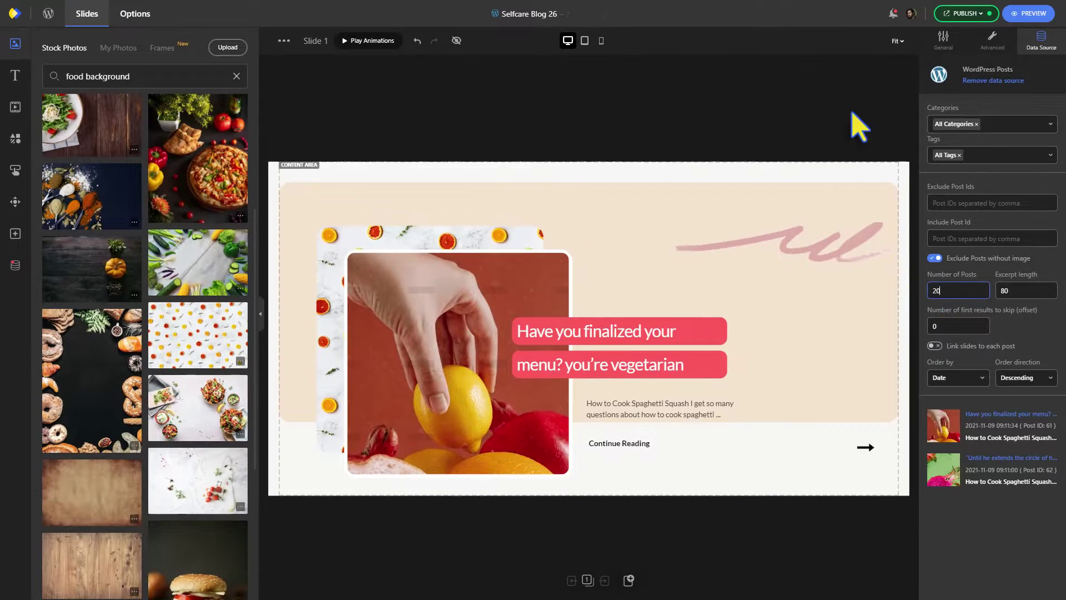
Rename the project with a title beginning "Hero Section P" and publish it.
{"action": "left_click", "coordinate": [523, 14]}
{"action": "type", "text": "Hero Section P"}
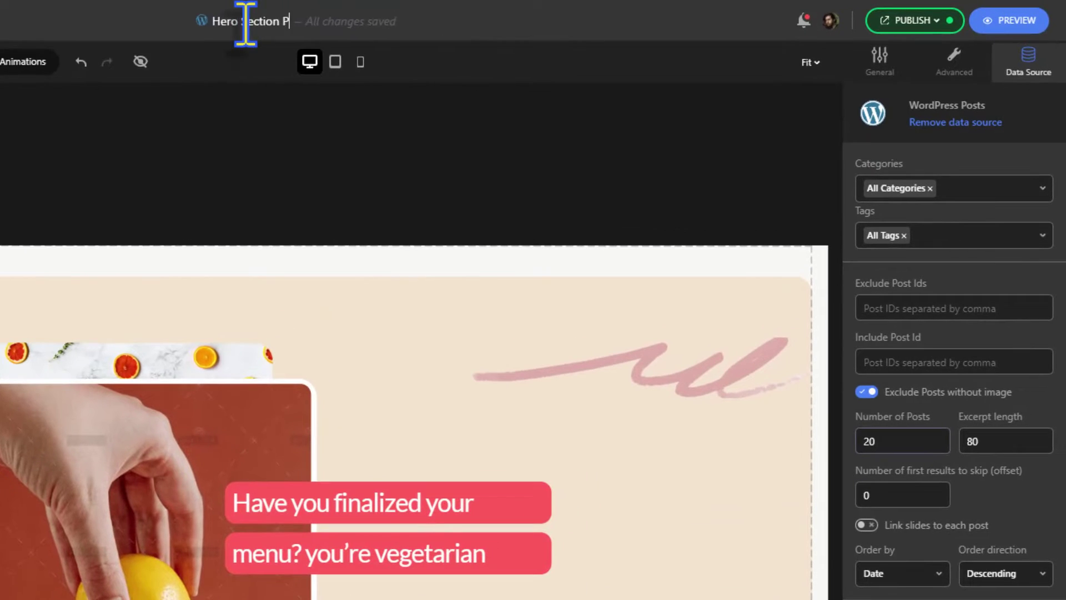
{"action": "left_click", "coordinate": [915, 20]}
{"action": "left_click", "coordinate": [856, 161]}
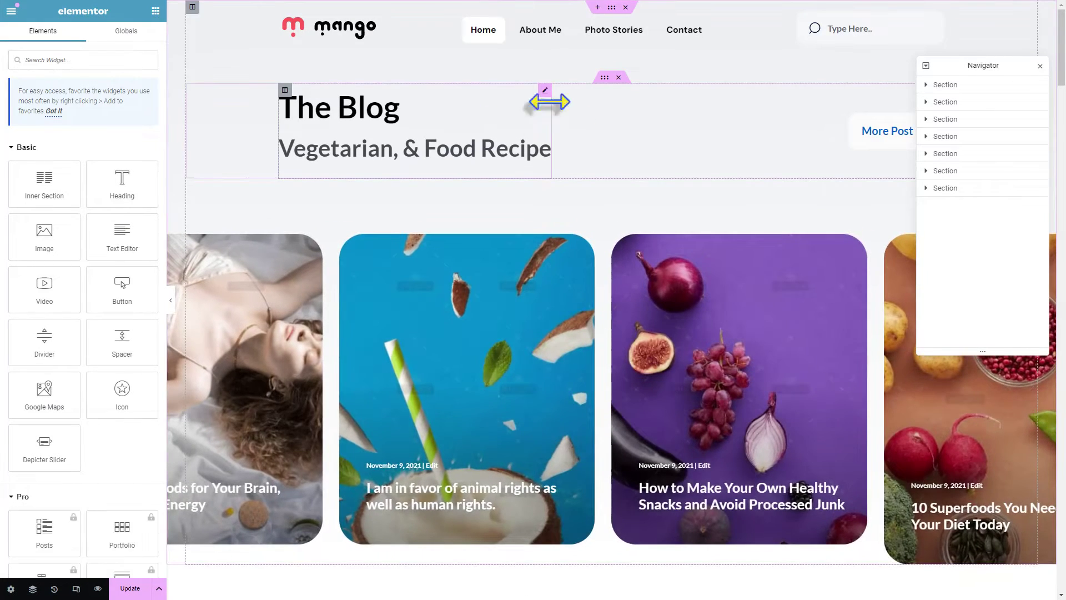
In Elementor, delete The Blog heading and the More Post button from the home page's first section.
{"action": "left_click", "coordinate": [545, 91]}
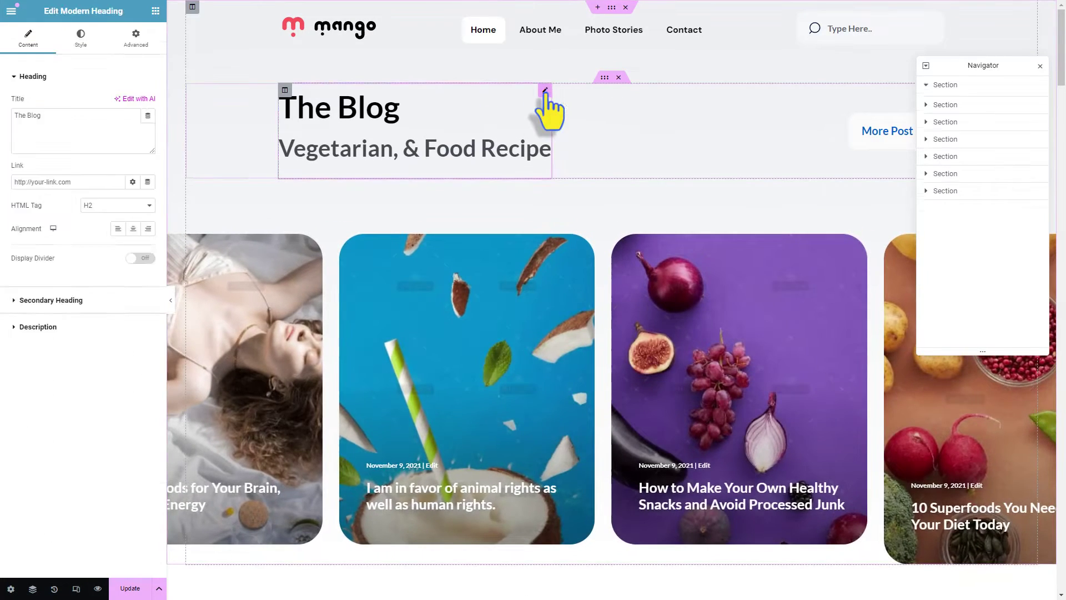
{"action": "key", "text": "Delete"}
{"action": "key", "text": "Delete"}
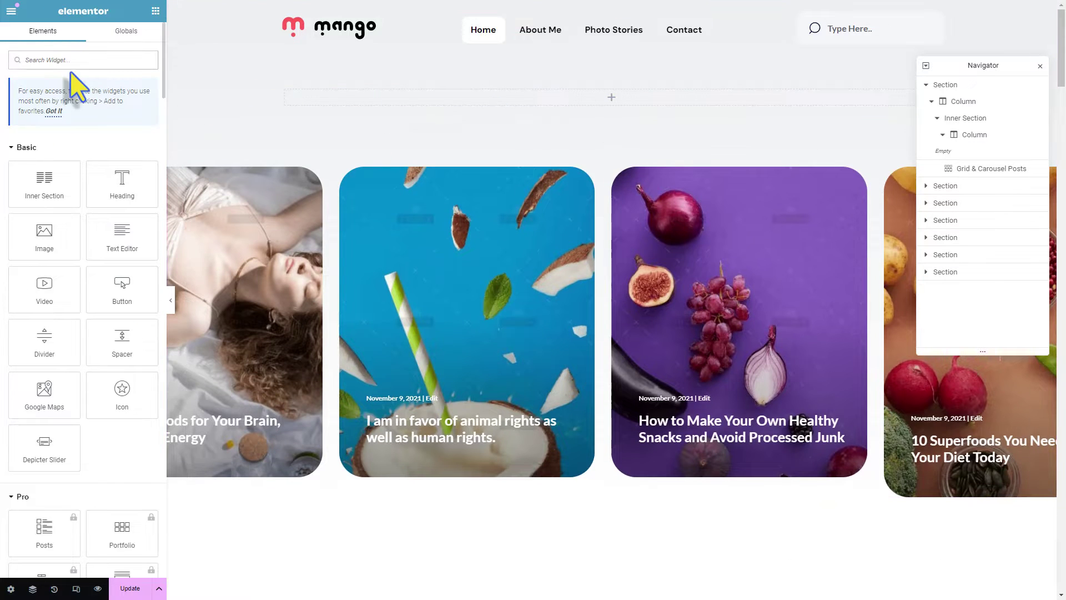
Add a Depicter Slider widget to the empty inner section and assign the Hero Section Post Slider to it.
{"action": "left_click", "coordinate": [53, 60]}
{"action": "type", "text": "depi"}
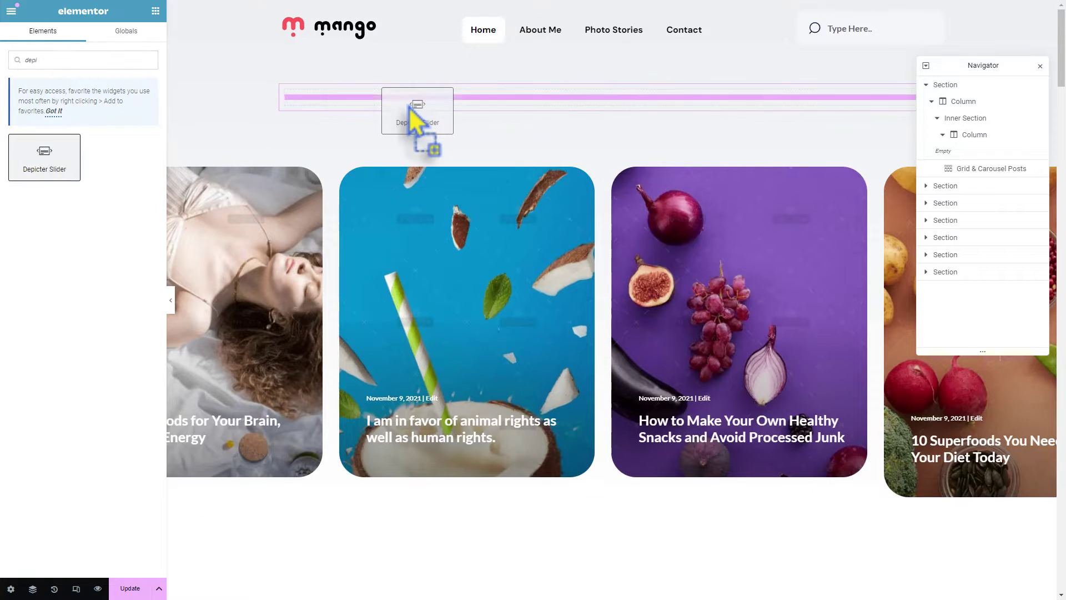
{"action": "left_click_drag", "start_coordinate": [410, 110], "coordinate": [401, 109]}
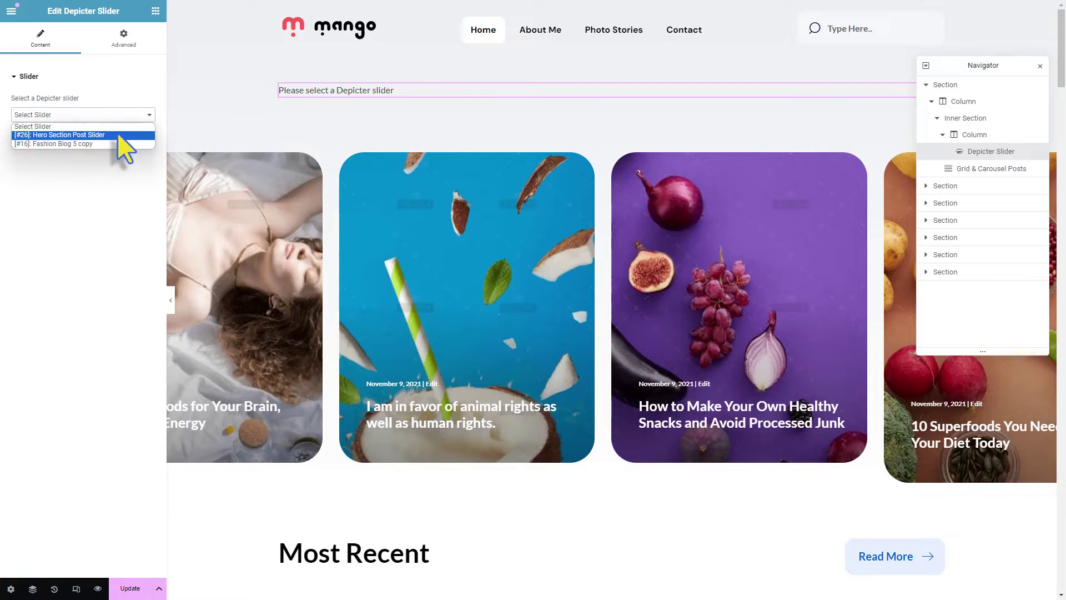
{"action": "left_click", "coordinate": [89, 135]}
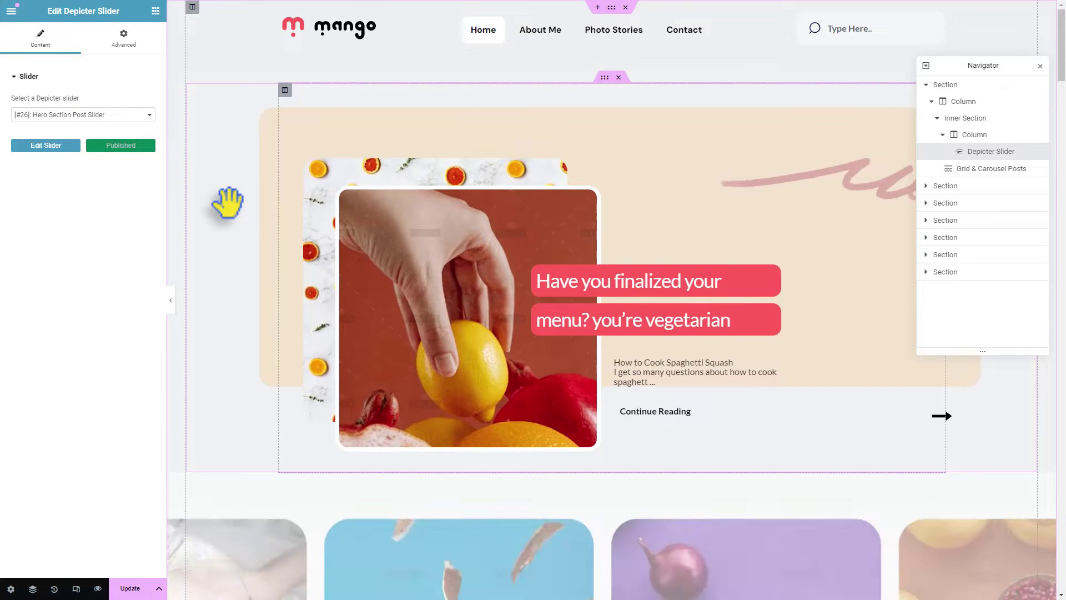
Open the layout settings of the Grid & Carousel Posts widget below the slider.
{"action": "scroll", "coordinate": [228, 205], "scroll_direction": "down", "scroll_amount": 4}
{"action": "left_click", "coordinate": [333, 397]}
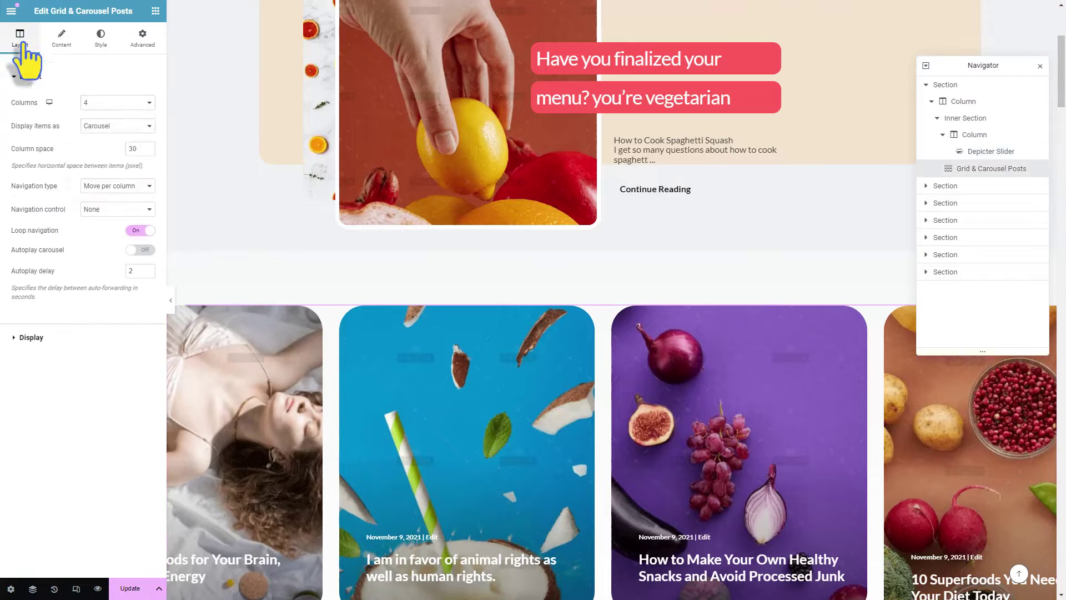
{"action": "scroll", "coordinate": [183, 183], "scroll_direction": "down", "scroll_amount": 6}
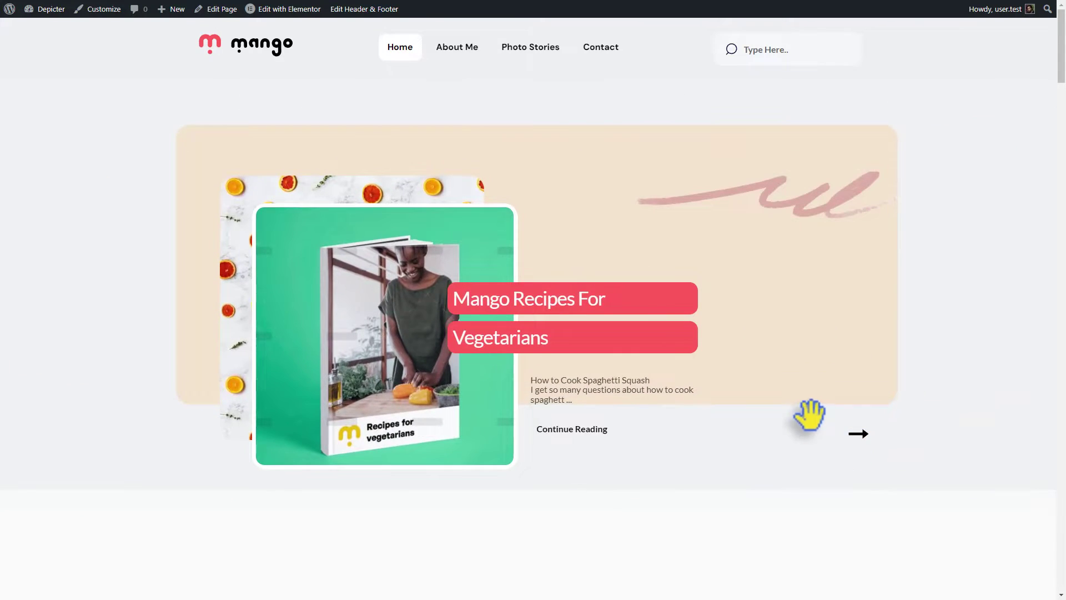
Review the live home page from the hero slider down through the post carousel, Most Recent and Winter Recipes sections.
{"action": "scroll", "coordinate": [95, 469], "scroll_direction": "down", "scroll_amount": 4}
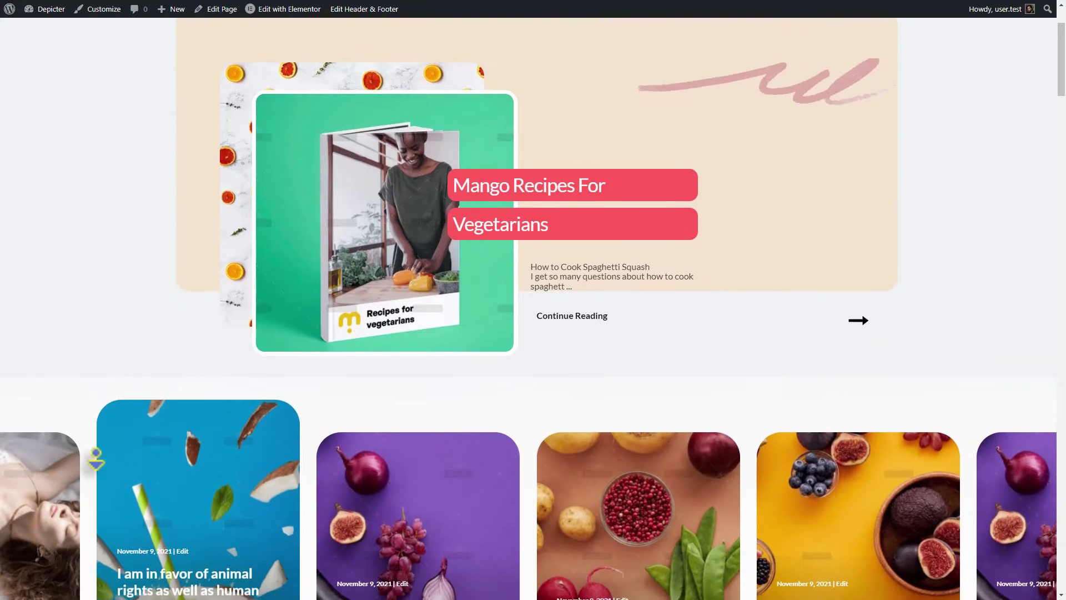
{"action": "scroll", "coordinate": [92, 461], "scroll_direction": "down", "scroll_amount": 7}
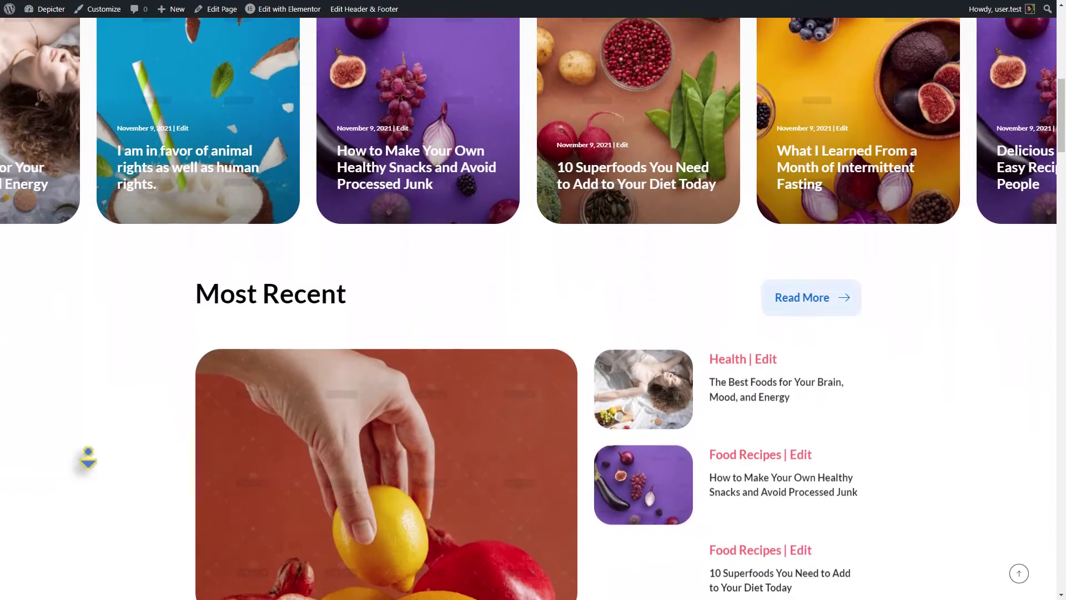
{"action": "scroll", "coordinate": [87, 464], "scroll_direction": "down", "scroll_amount": 10}
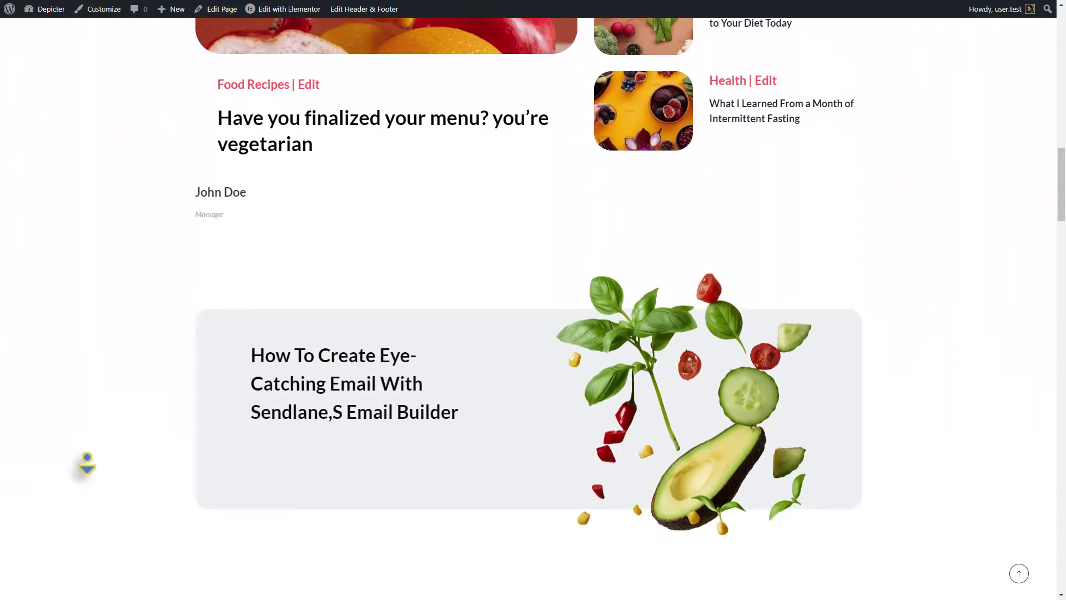
{"action": "scroll", "coordinate": [87, 464], "scroll_direction": "down", "scroll_amount": 8}
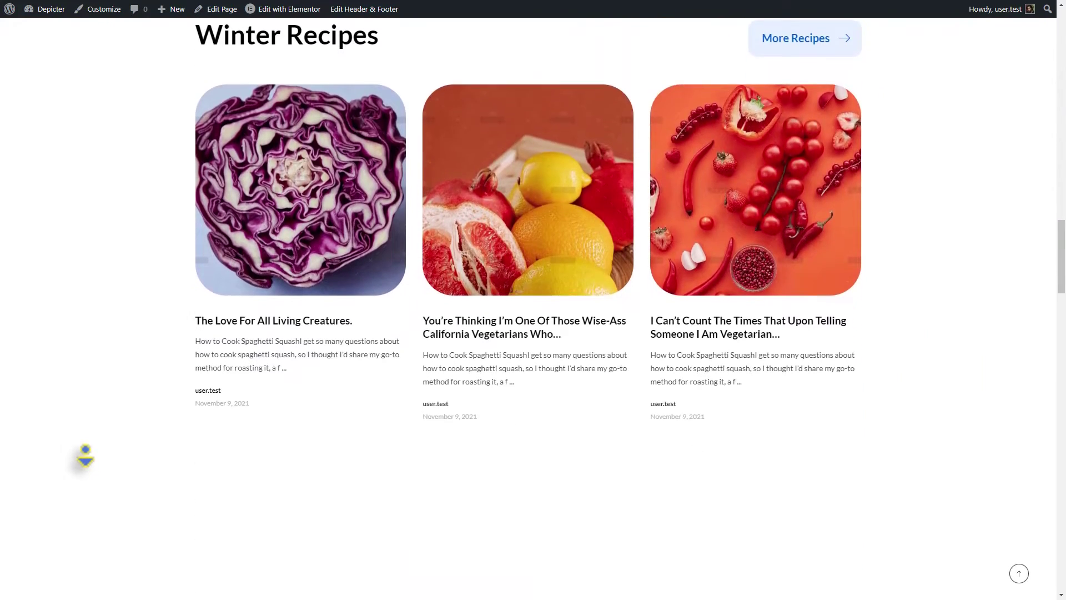
{"action": "scroll", "coordinate": [84, 463], "scroll_direction": "down", "scroll_amount": 6}
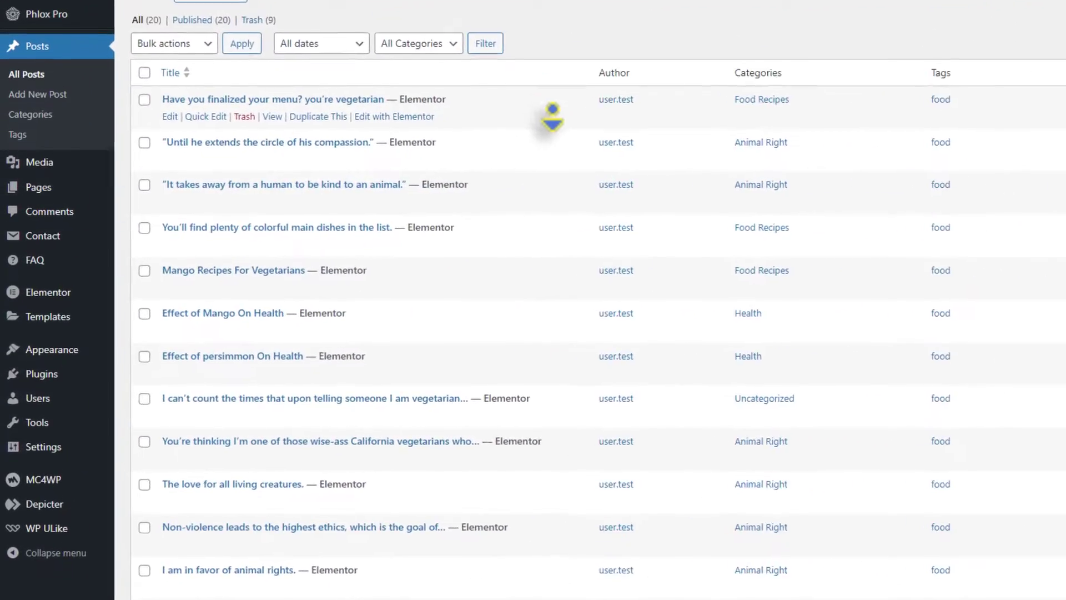
Examine the list of all WordPress posts and the site's post categories.
{"action": "scroll", "coordinate": [431, 142], "scroll_direction": "down", "scroll_amount": 2}
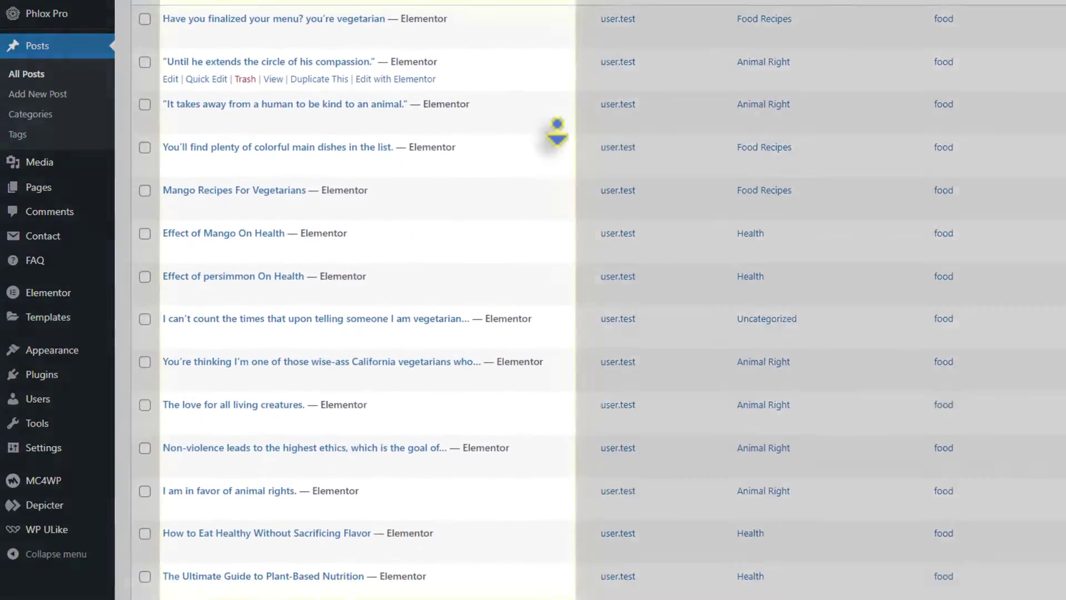
{"action": "scroll", "coordinate": [557, 131], "scroll_direction": "down", "scroll_amount": 4}
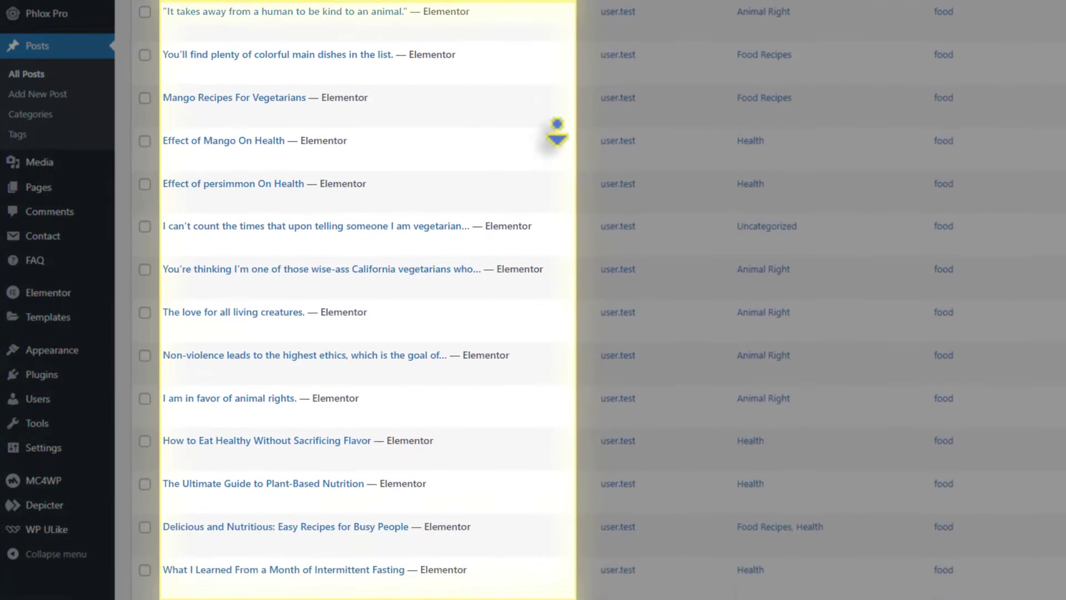
{"action": "scroll", "coordinate": [557, 131], "scroll_direction": "down", "scroll_amount": 2}
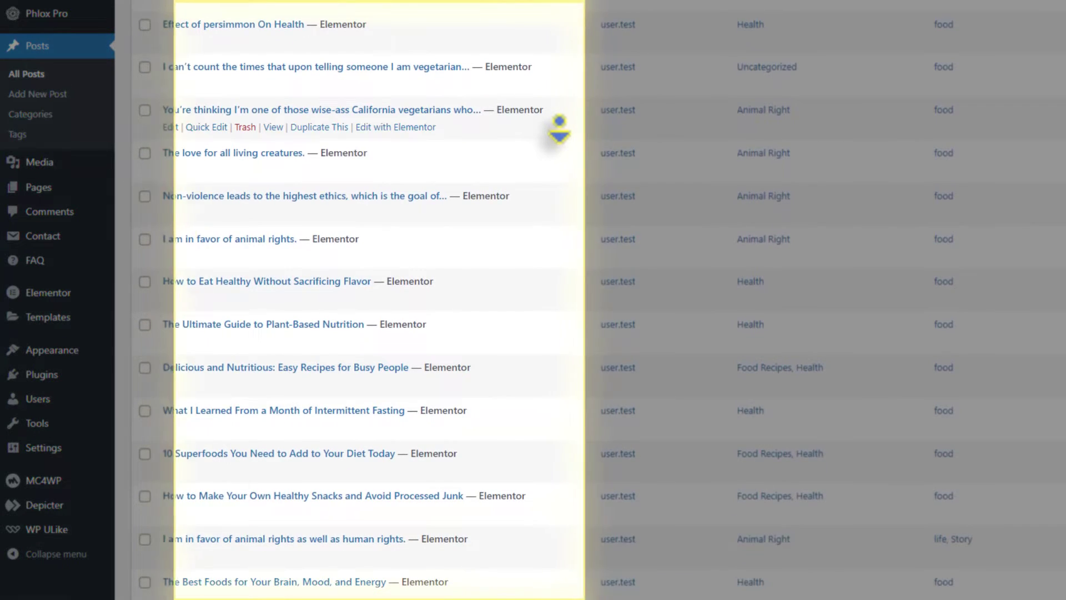
{"action": "scroll", "coordinate": [566, 143], "scroll_direction": "up", "scroll_amount": 8}
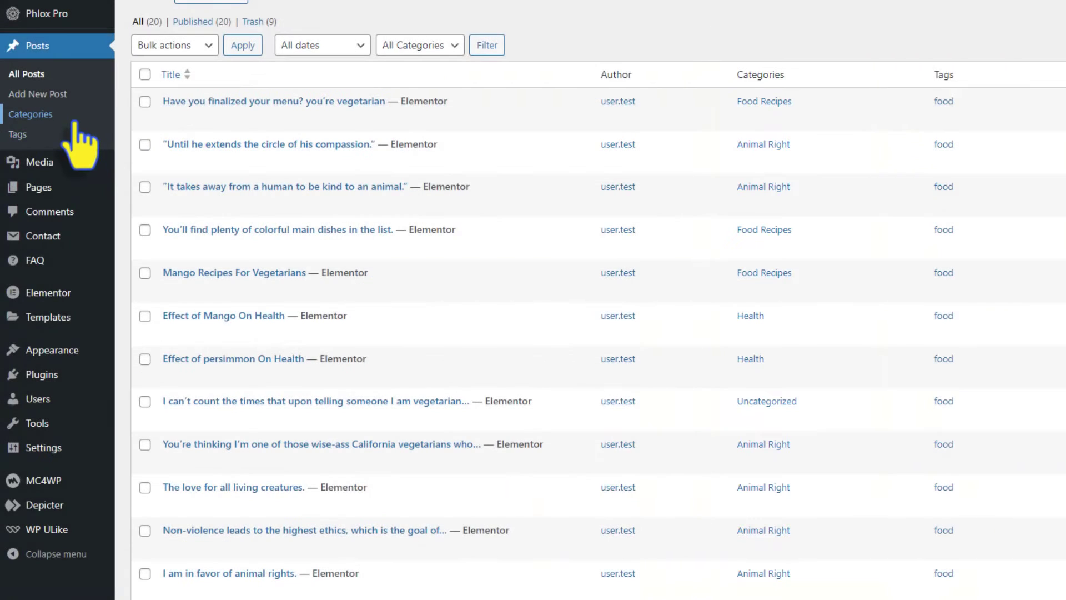
{"action": "left_click", "coordinate": [22, 115]}
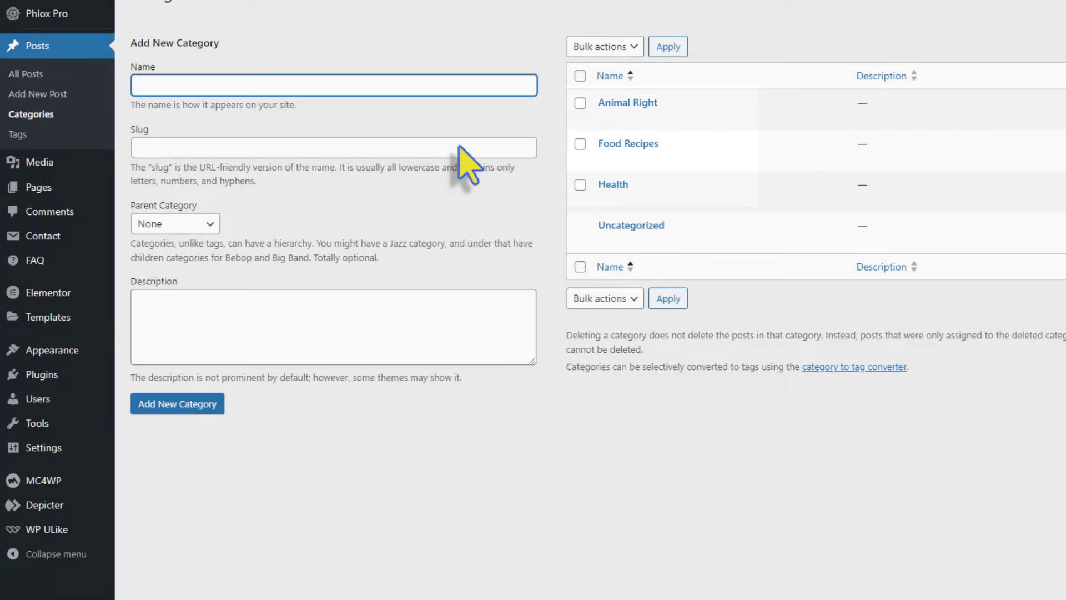
Start a new Post Slider project from the Depicter dashboard and preview the Fashion Blog template.
{"action": "mouse_move", "coordinate": [67, 516]}
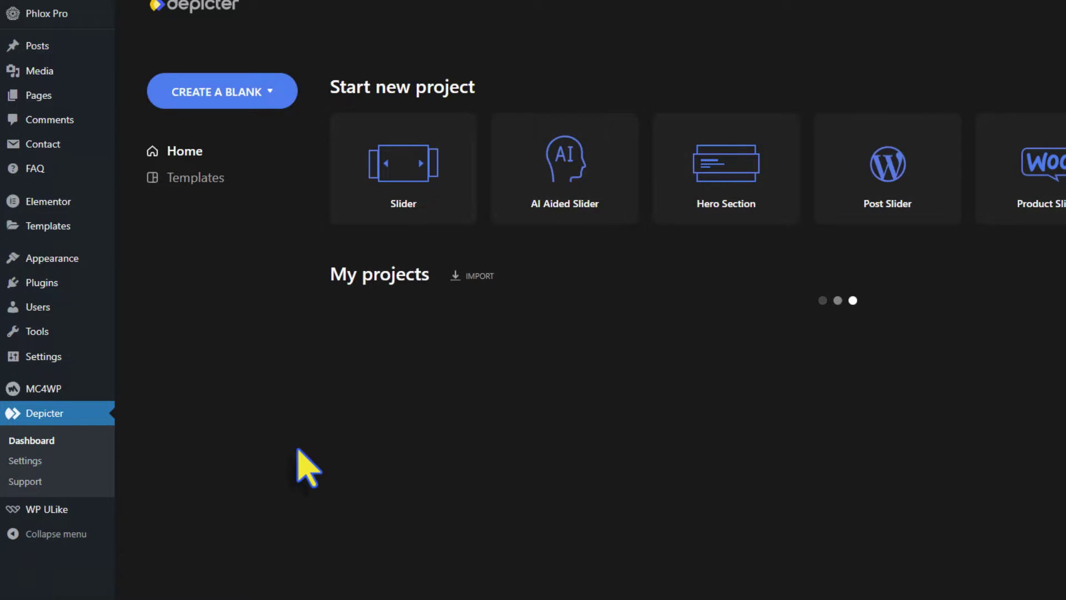
{"action": "left_click", "coordinate": [875, 207]}
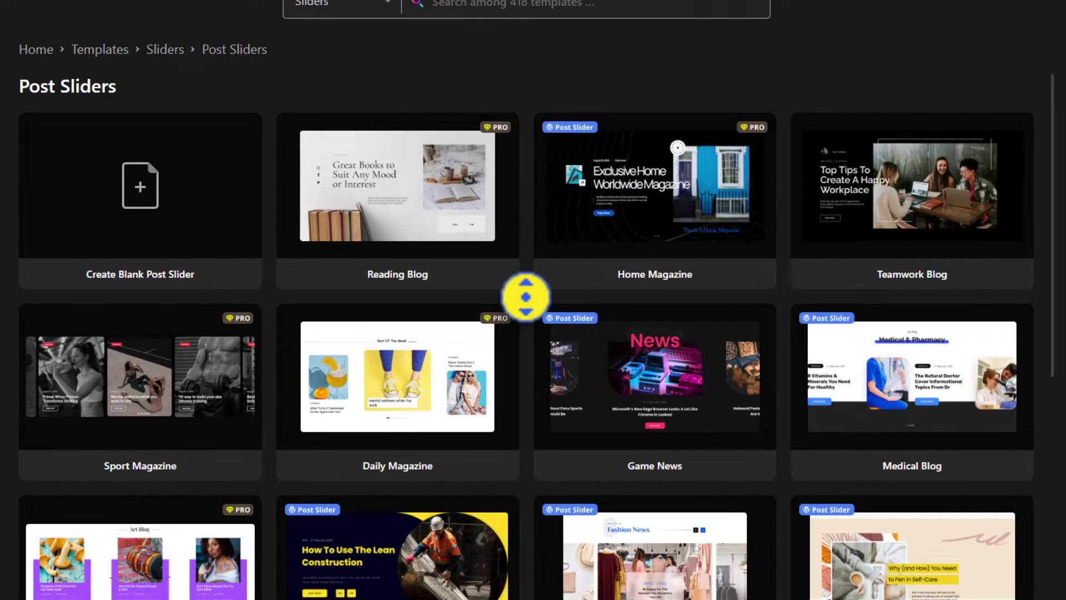
{"action": "scroll", "coordinate": [526, 296], "scroll_direction": "down", "scroll_amount": 3}
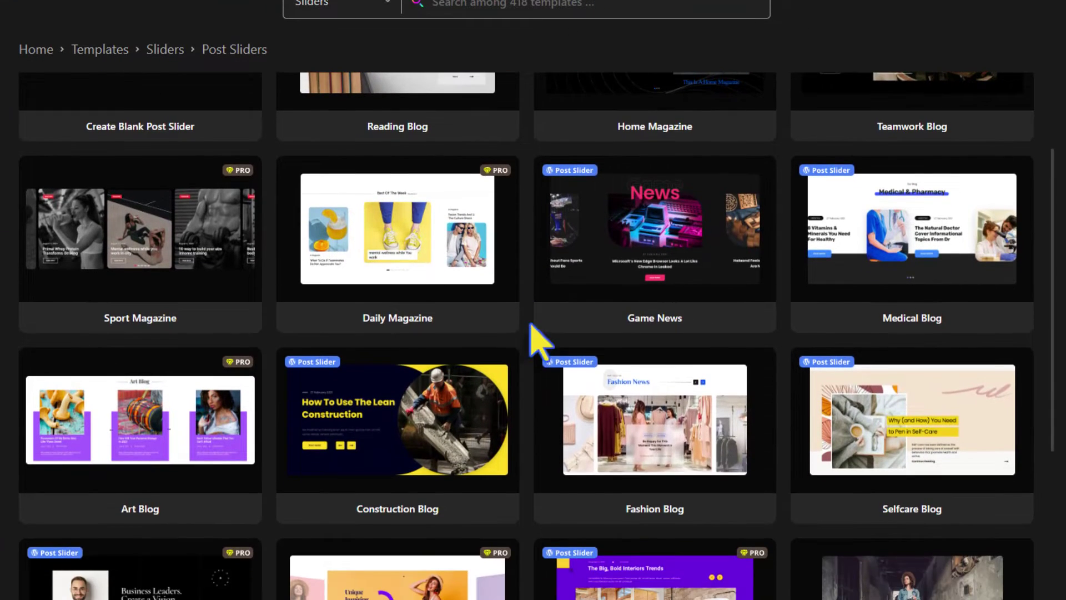
{"action": "mouse_move", "coordinate": [580, 416]}
{"action": "left_click", "coordinate": [616, 421]}
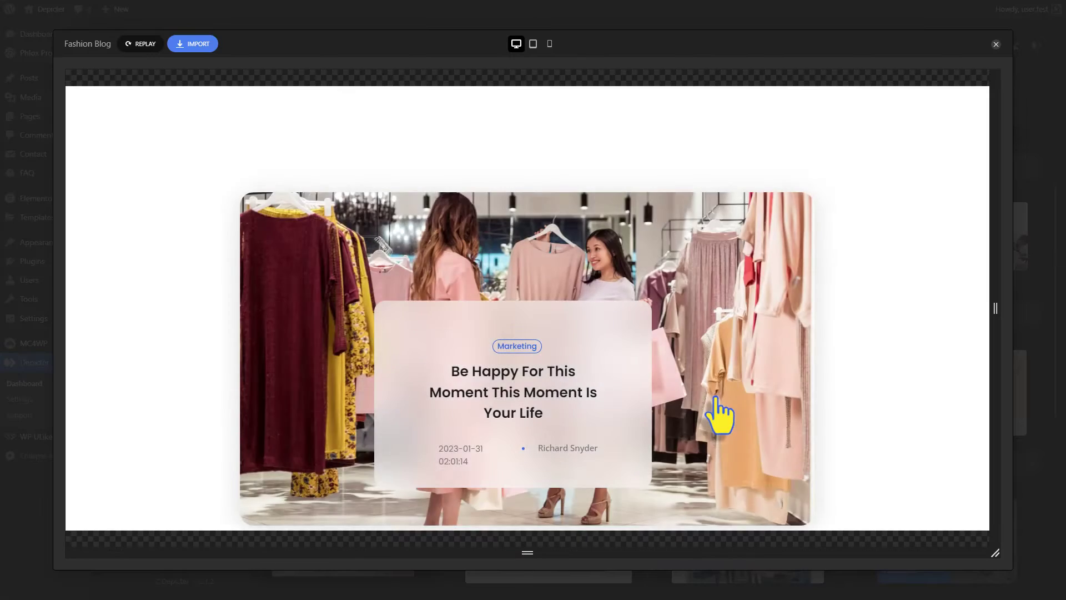
Browse through the slides in the Fashion Blog template preview.
{"action": "left_click", "coordinate": [756, 156]}
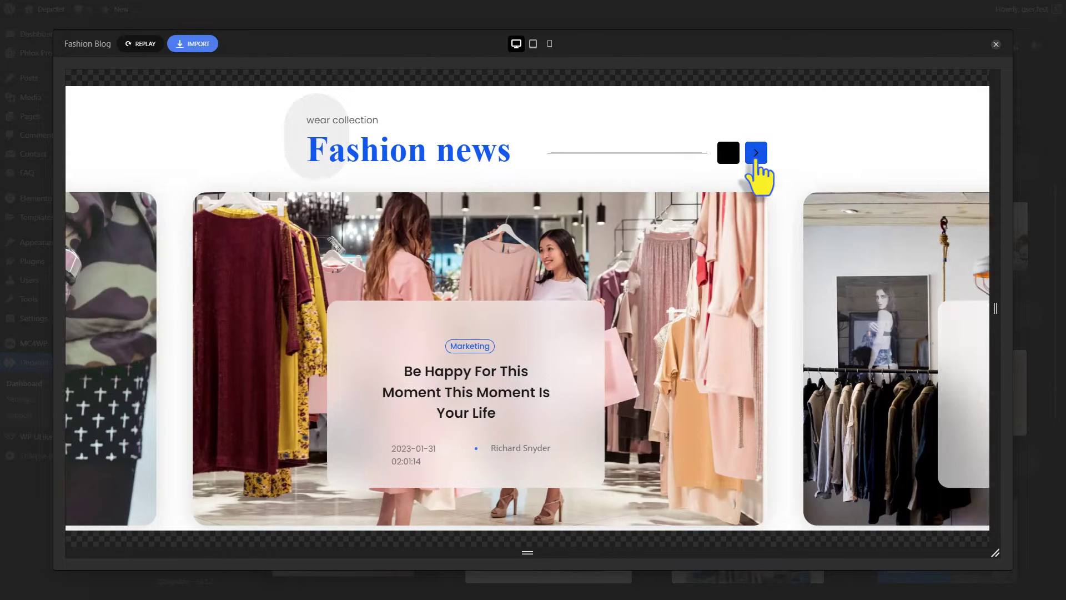
{"action": "left_click_drag", "start_coordinate": [645, 279], "coordinate": [528, 300]}
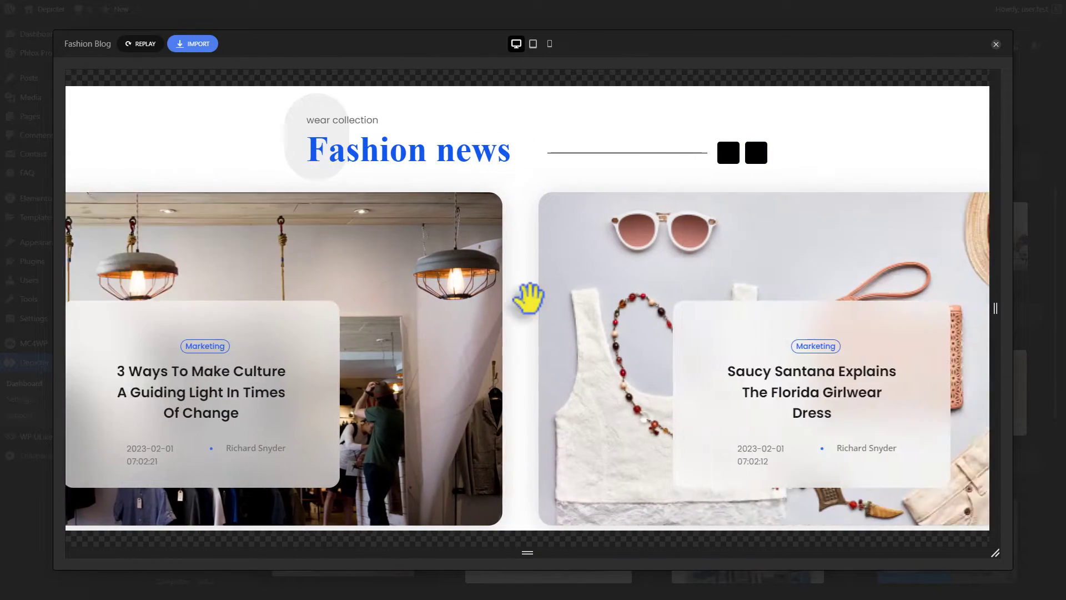
{"action": "left_click_drag", "start_coordinate": [735, 337], "coordinate": [661, 336]}
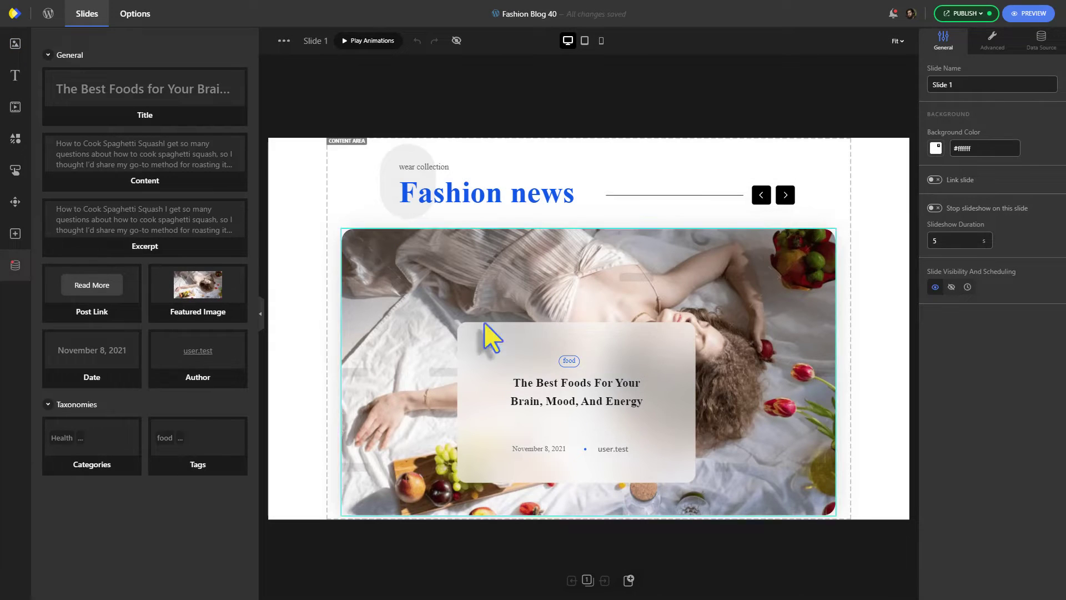
Delete the tag, dot and author from the card and place the post date above the title, widened to 158 px.
{"action": "left_click", "coordinate": [569, 361]}
{"action": "key", "text": "Delete"}
{"action": "left_click_drag", "start_coordinate": [529, 451], "coordinate": [562, 360]}
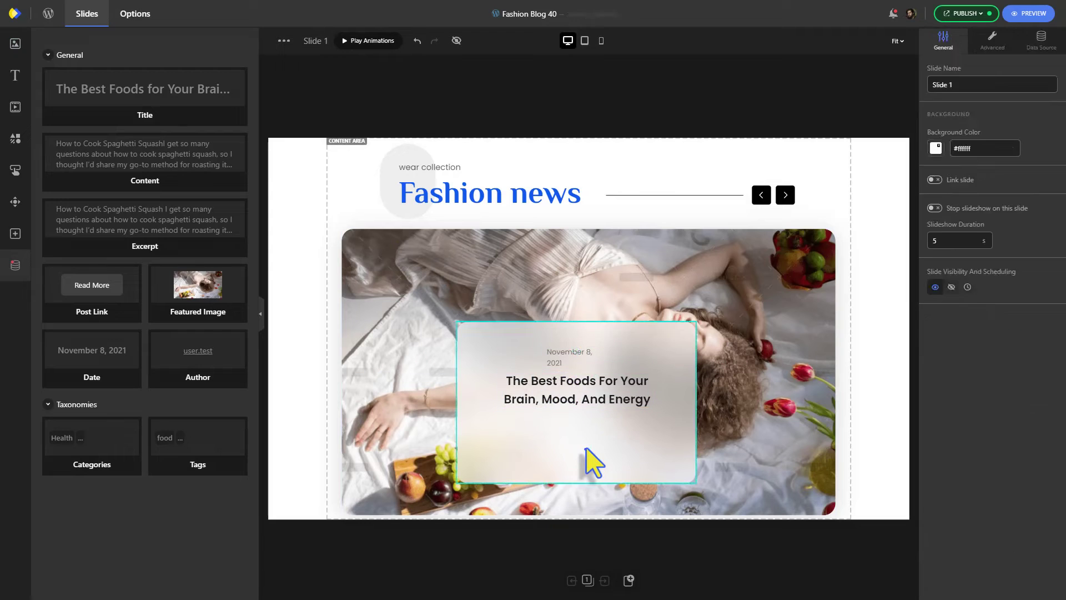
{"action": "left_click", "coordinate": [569, 353]}
{"action": "left_click_drag", "start_coordinate": [607, 358], "coordinate": [625, 358]}
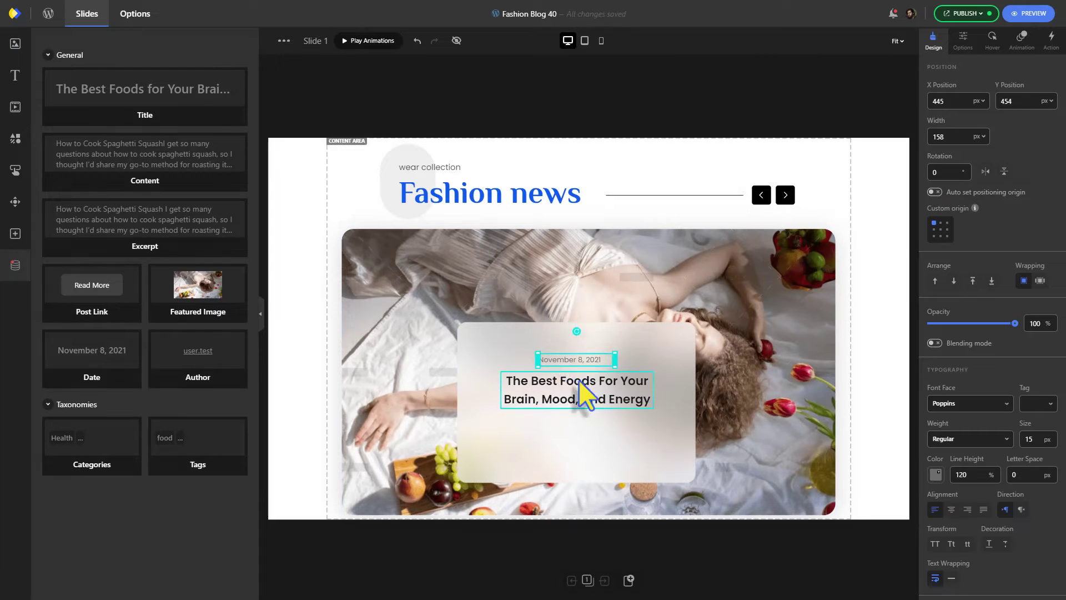
Set the card title's font to Lato, make its weight heavier than Thin, and widen its text box.
{"action": "left_click", "coordinate": [579, 383]}
{"action": "left_click", "coordinate": [970, 404]}
{"action": "left_click", "coordinate": [964, 434]}
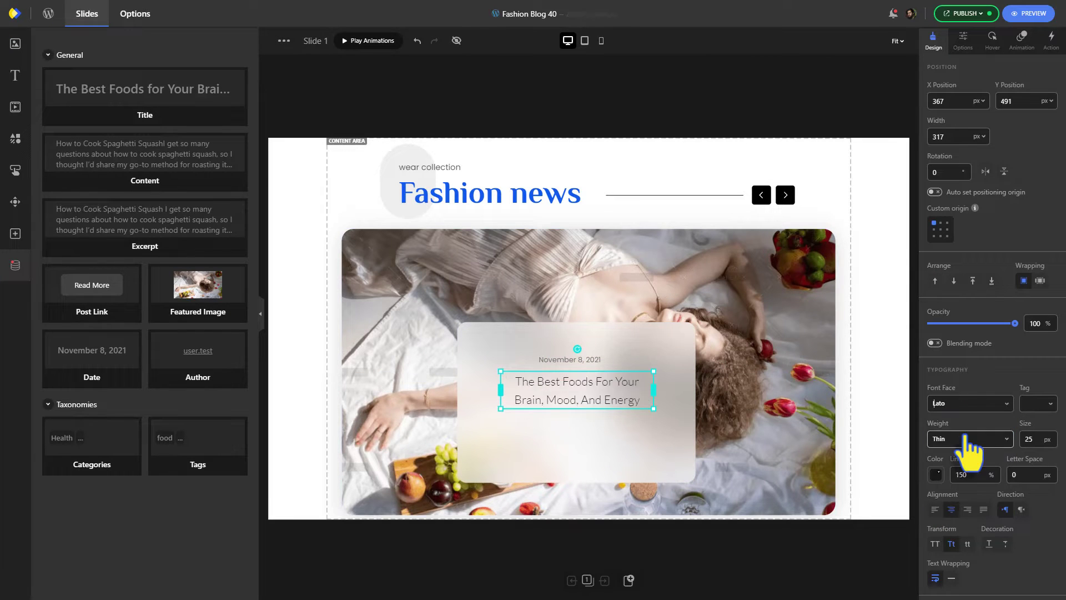
{"action": "left_click", "coordinate": [965, 439]}
{"action": "left_click", "coordinate": [951, 511]}
{"action": "left_click_drag", "start_coordinate": [653, 390], "coordinate": [671, 394]}
Add a Read More post link button to the card below the title, using the Open Sans font.
{"action": "left_click", "coordinate": [92, 289]}
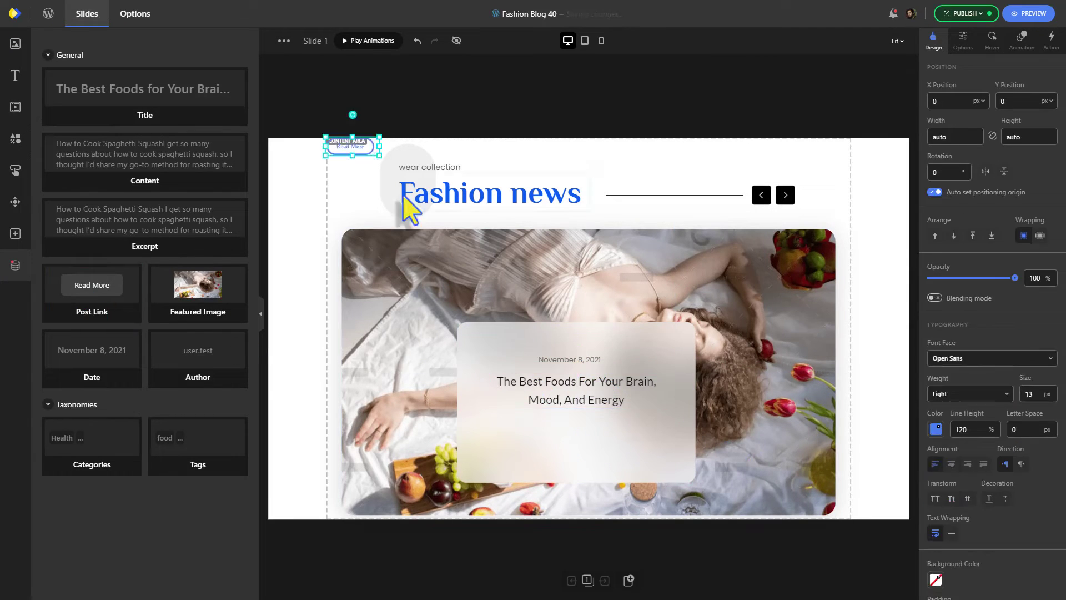
{"action": "left_click", "coordinate": [957, 359]}
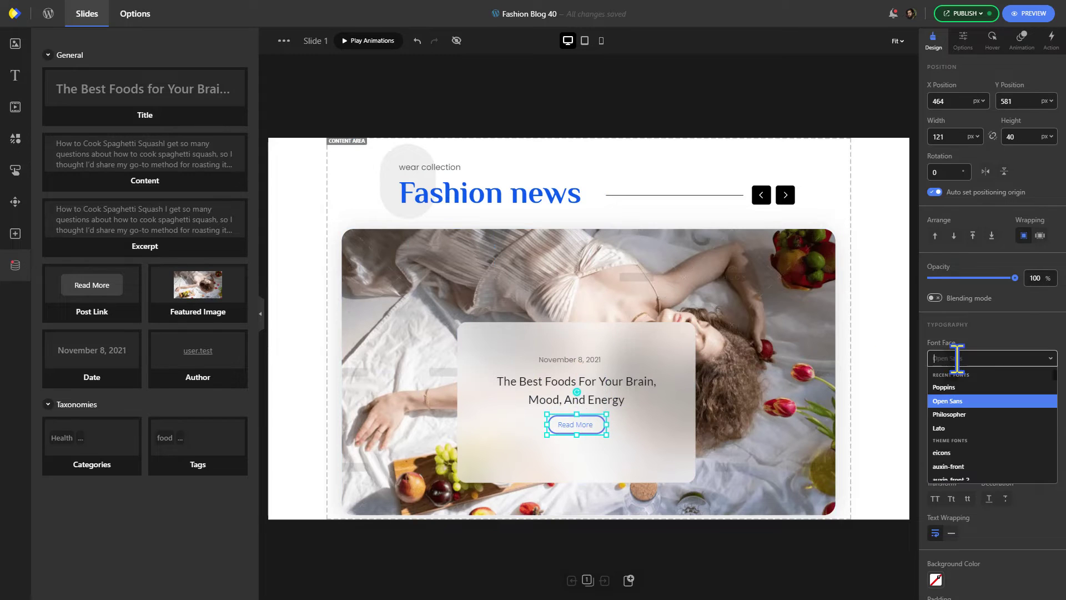
{"action": "left_click", "coordinate": [957, 400]}
Style the Read More button with white 14.9 px text in a heavier weight on a red background.
{"action": "left_click", "coordinate": [935, 429]}
{"action": "left_click", "coordinate": [997, 365]}
{"action": "left_click", "coordinate": [963, 480]}
{"action": "scroll", "coordinate": [963, 480], "scroll_direction": "down", "scroll_amount": 3}
{"action": "left_click", "coordinate": [935, 432]}
{"action": "left_click", "coordinate": [953, 394]}
{"action": "left_click", "coordinate": [1037, 394]}
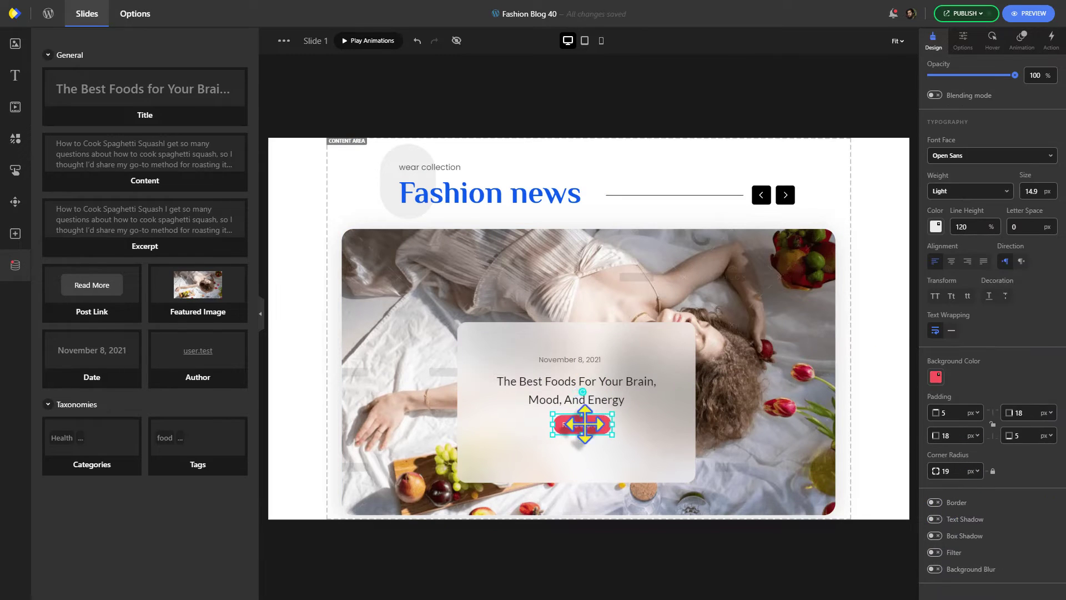
{"action": "scroll", "coordinate": [955, 302], "scroll_direction": "up", "scroll_amount": 1}
{"action": "left_click", "coordinate": [951, 334]}
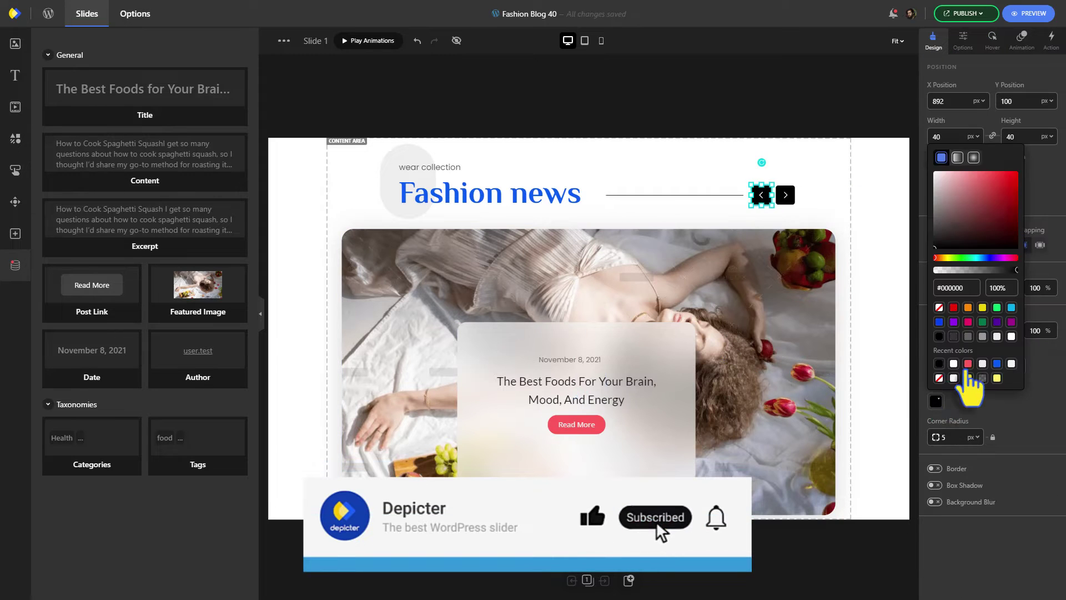
Recolor both navigation arrow buttons with the Read More button's red and delete the "wear collection" subtitle.
{"action": "left_click", "coordinate": [966, 371]}
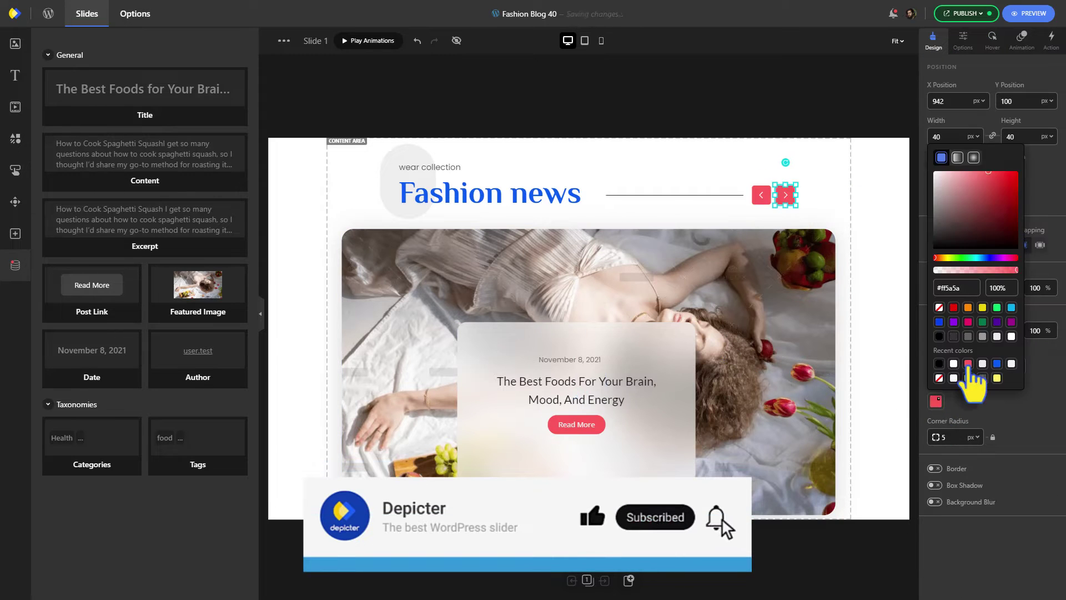
{"action": "left_click", "coordinate": [682, 129]}
{"action": "left_click", "coordinate": [407, 173]}
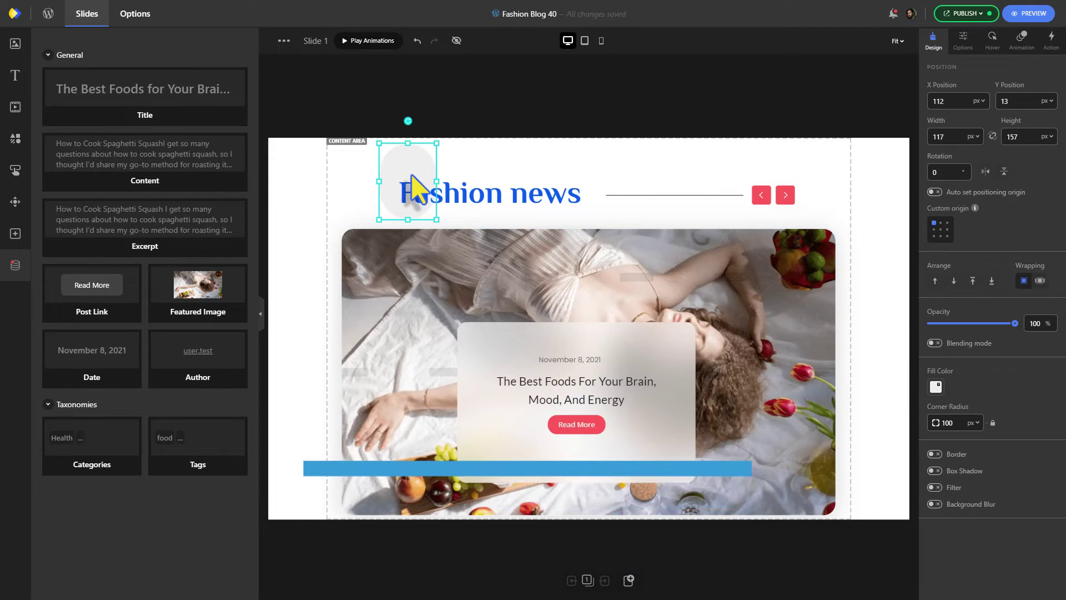
Restyle the "Fashion news" heading in bold black Lato and reduce its text size.
{"action": "left_click", "coordinate": [472, 191]}
{"action": "left_click", "coordinate": [974, 403]}
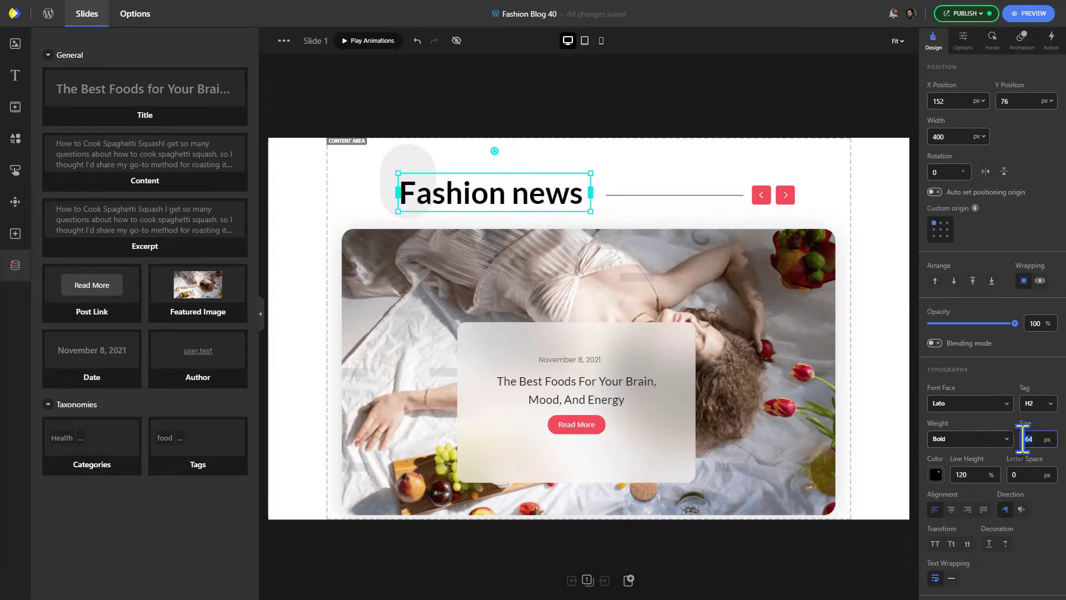
{"action": "left_click", "coordinate": [630, 143]}
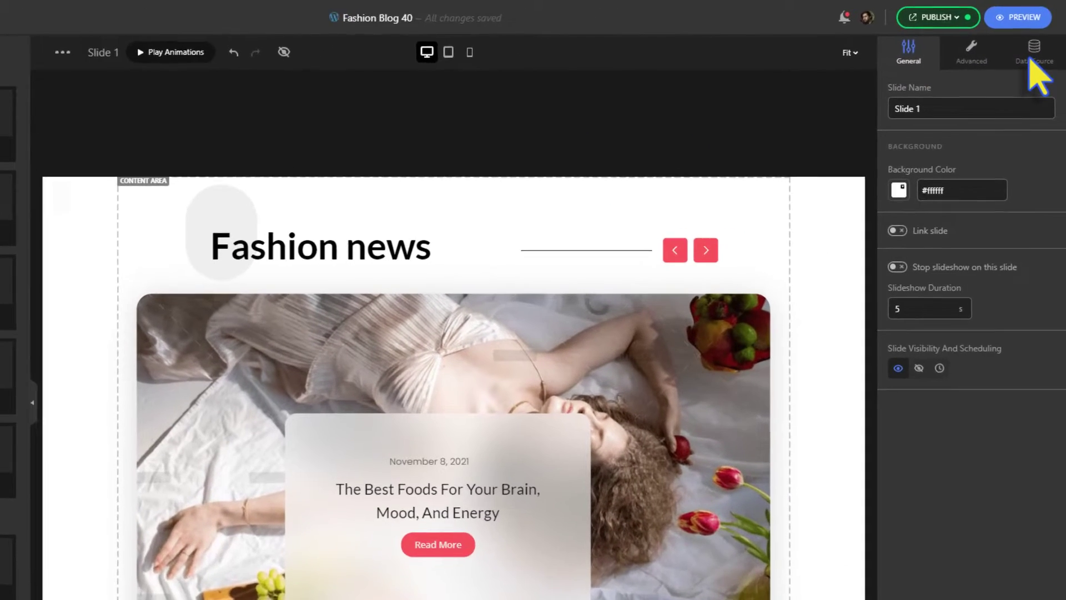
Filter the WordPress Posts data source to the Food Recipes category and set the number of posts to 10.
{"action": "left_click", "coordinate": [1039, 43]}
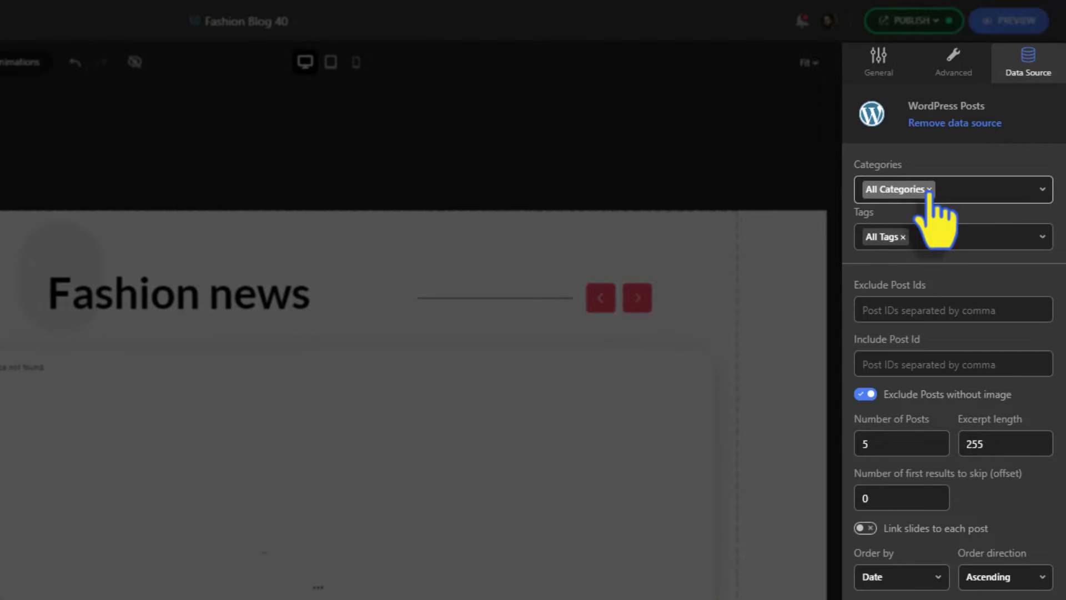
{"action": "left_click", "coordinate": [939, 192]}
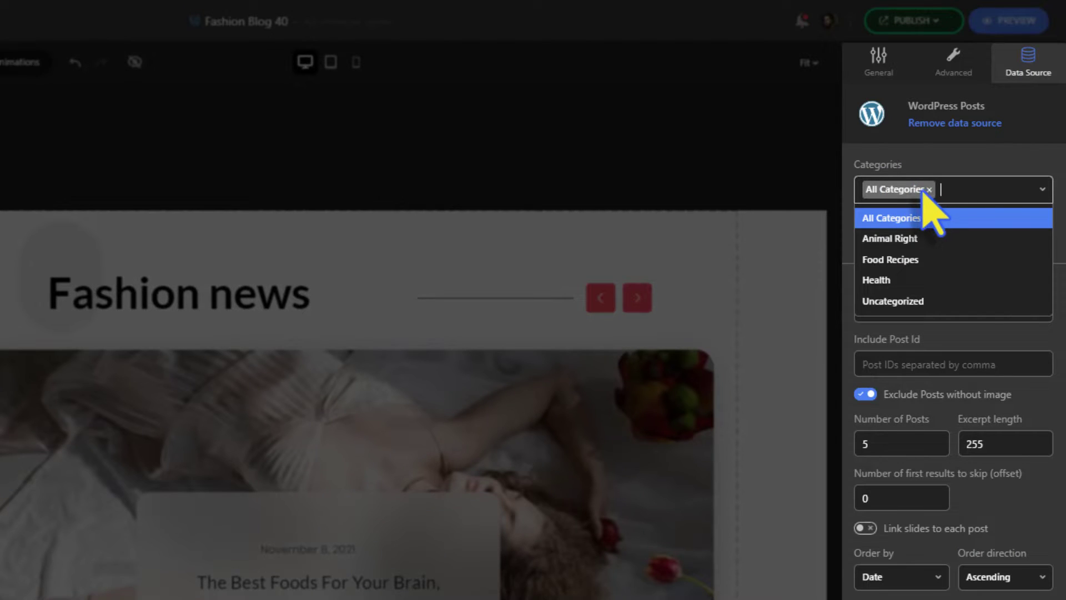
{"action": "left_click", "coordinate": [919, 261]}
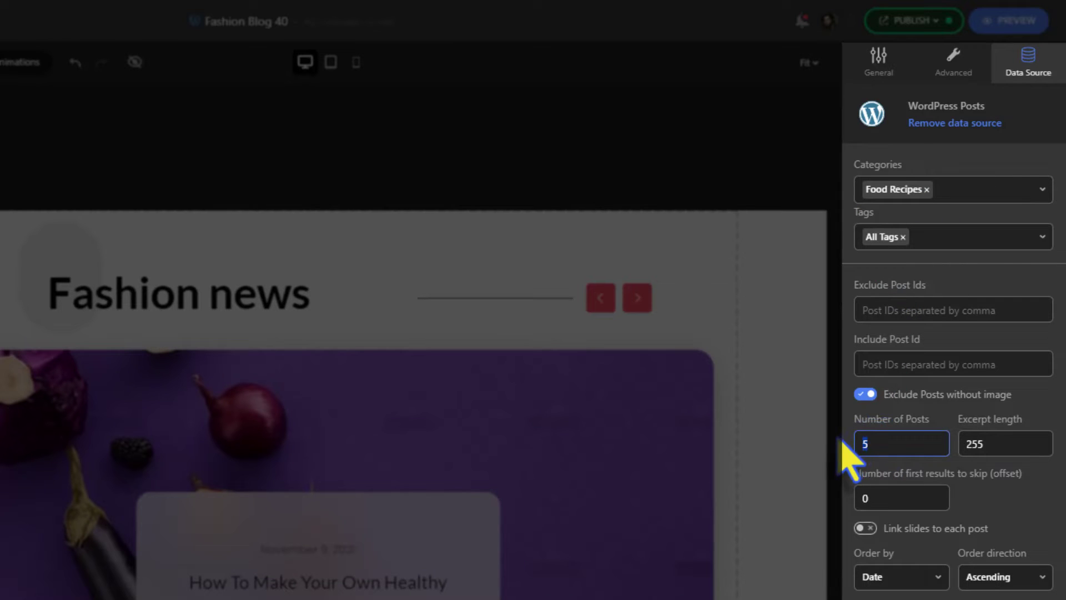
{"action": "type", "text": "10"}
Replace the "Fashion news" heading text with "Food Recipes".
{"action": "left_click", "coordinate": [220, 303]}
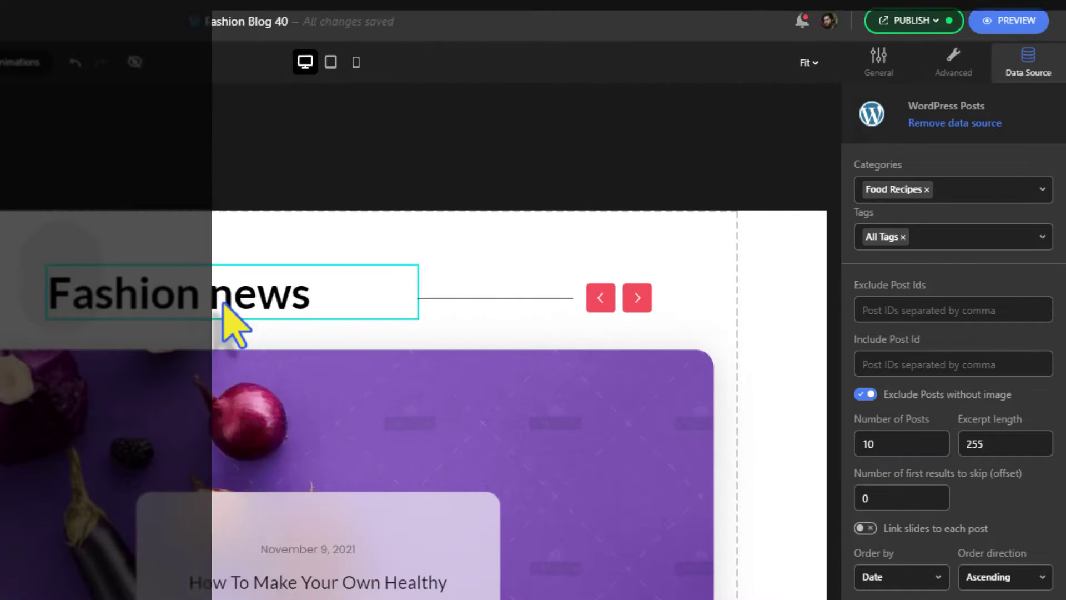
{"action": "double_click", "coordinate": [203, 295]}
{"action": "type", "text": "F"}
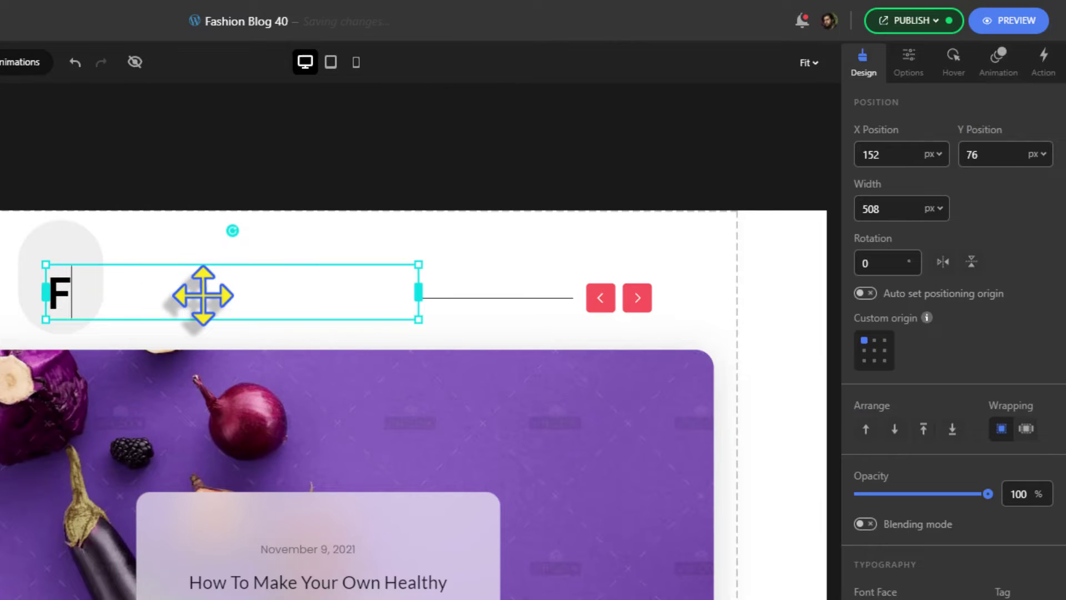
{"action": "type", "text": "ood Recipes"}
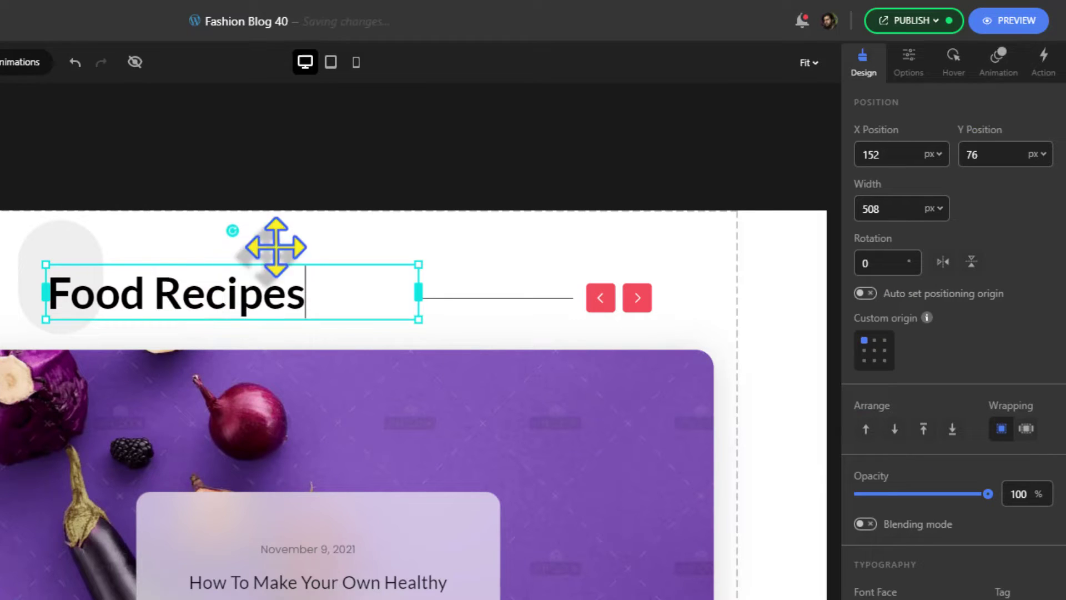
{"action": "left_click", "coordinate": [446, 196]}
Extend the divider line toward the heading and nudge the heading to about X 158 px, Y 75 px.
{"action": "left_click", "coordinate": [473, 298]}
{"action": "left_click_drag", "start_coordinate": [420, 298], "coordinate": [389, 298]}
{"action": "left_click", "coordinate": [379, 174]}
{"action": "left_click_drag", "start_coordinate": [277, 289], "coordinate": [282, 288]}
Shrink the grey rounded shape behind the heading by moving in its upper and left edges.
{"action": "left_click", "coordinate": [65, 245]}
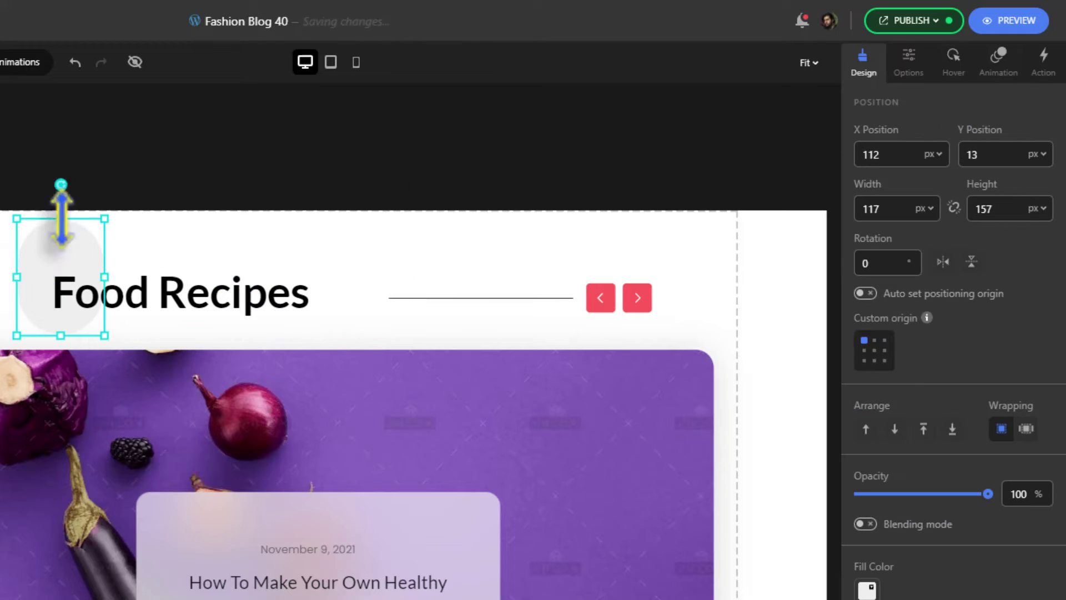
{"action": "left_click_drag", "start_coordinate": [61, 219], "coordinate": [61, 239]}
{"action": "left_click_drag", "start_coordinate": [18, 289], "coordinate": [35, 291]}
Rename the slider "Food Recipes Post Category Carousel" and publish it.
{"action": "left_click", "coordinate": [173, 161]}
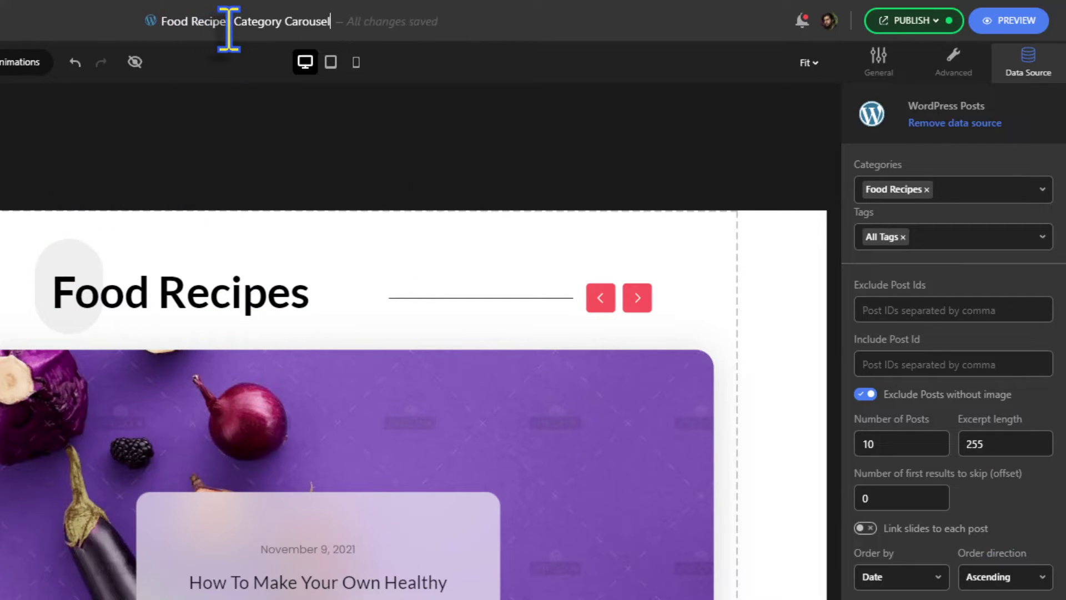
{"action": "left_click", "coordinate": [897, 22]}
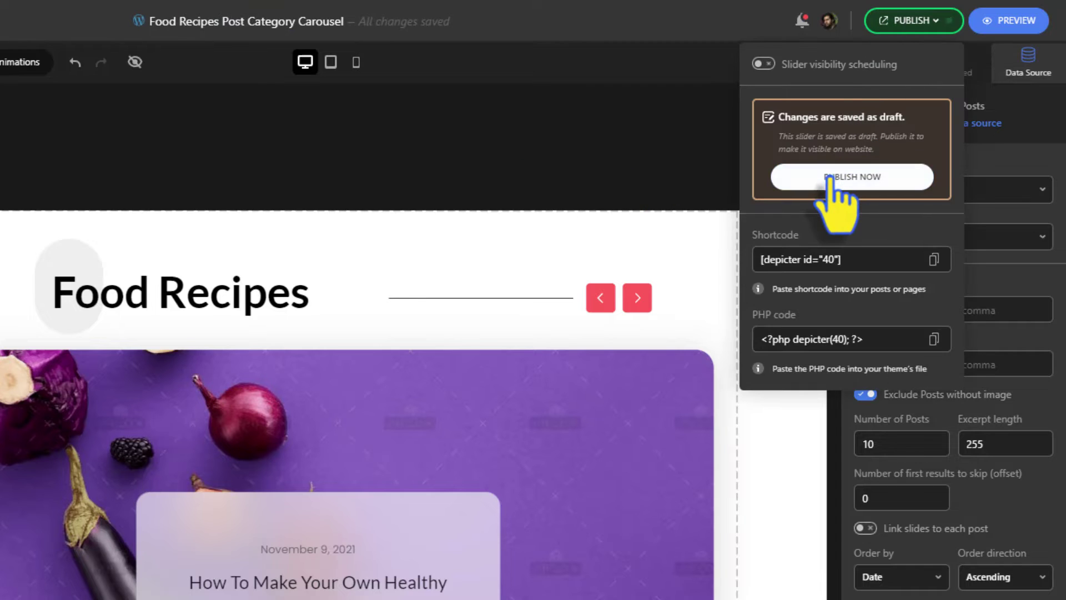
{"action": "left_click", "coordinate": [849, 174]}
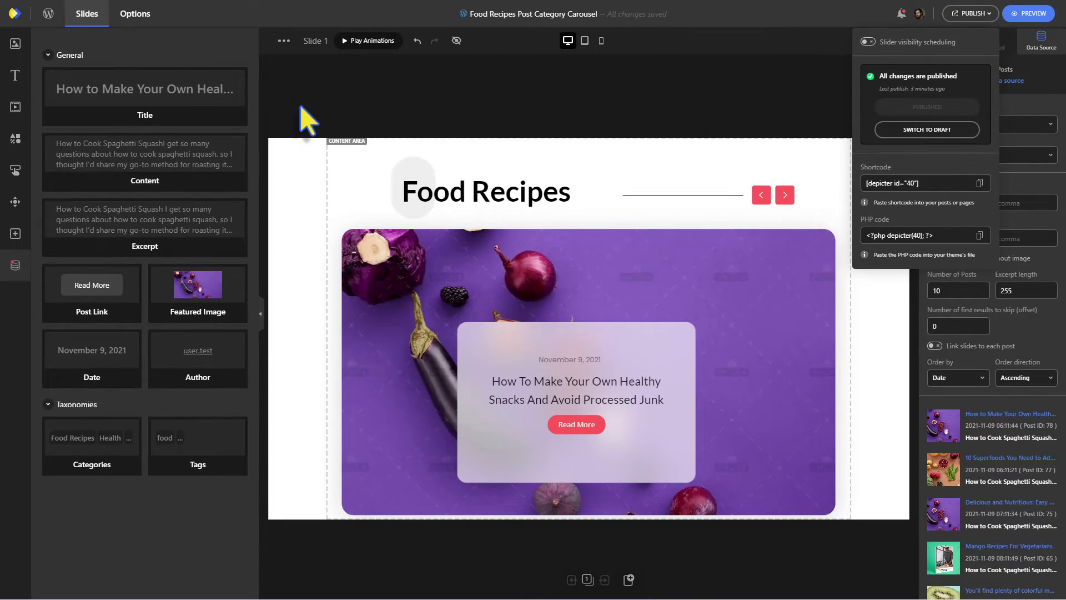
Return to the Depicter dashboard and duplicate the Food Recipes Post Category Carousel, and duplicate the resulting copy as well.
{"action": "left_click", "coordinate": [49, 21]}
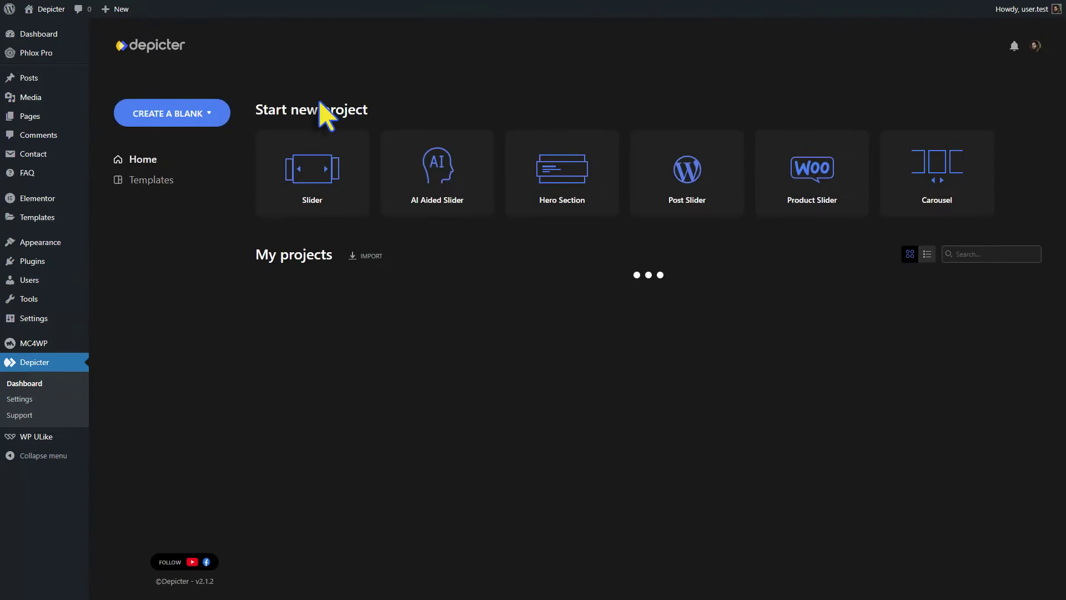
{"action": "mouse_move", "coordinate": [244, 255]}
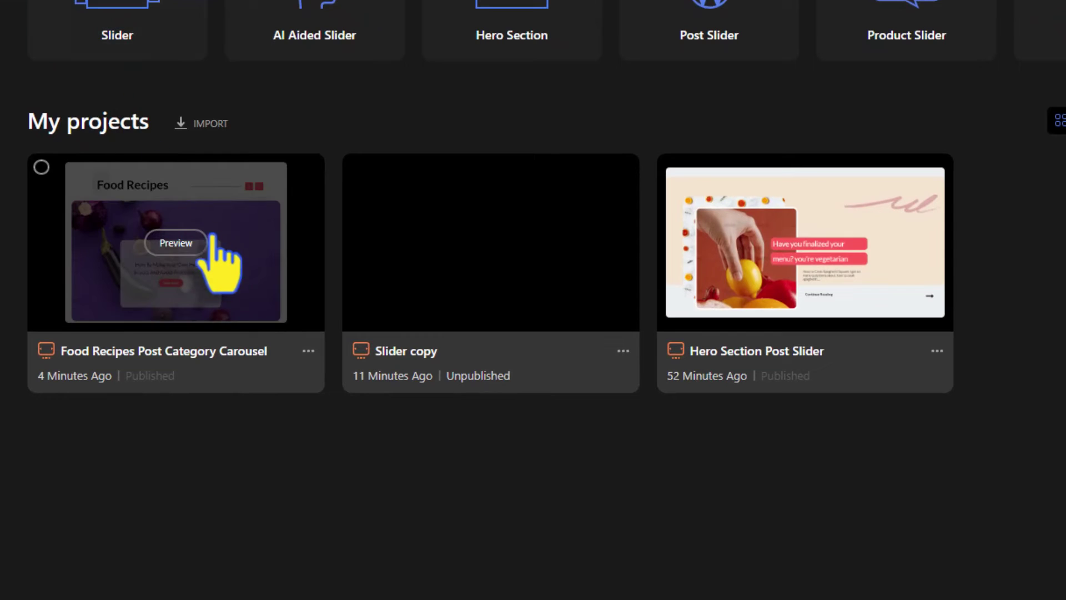
{"action": "left_click", "coordinate": [308, 352]}
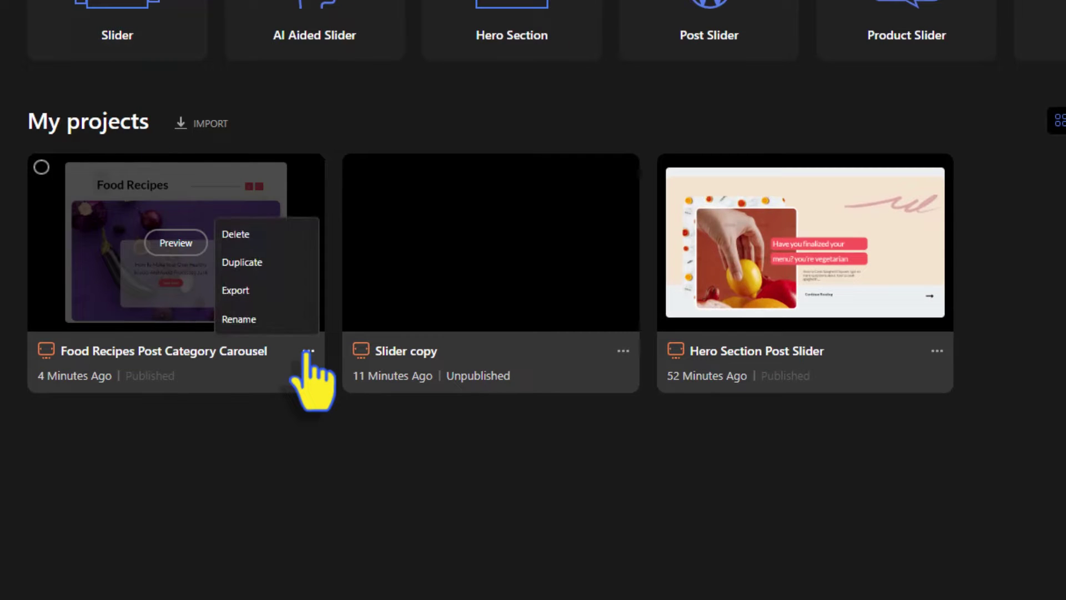
{"action": "left_click", "coordinate": [285, 263]}
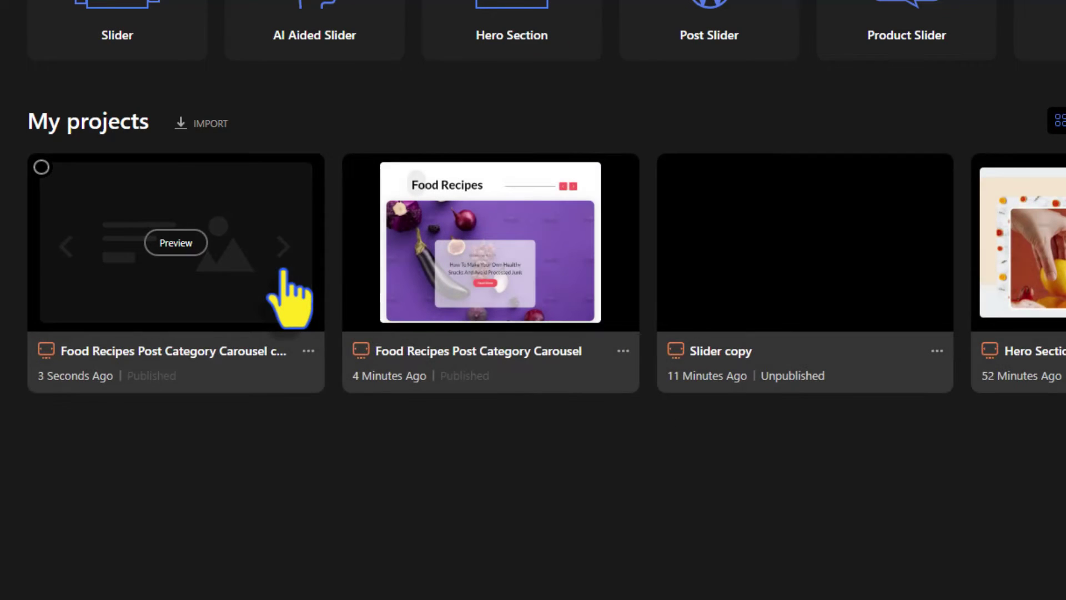
{"action": "left_click", "coordinate": [308, 352]}
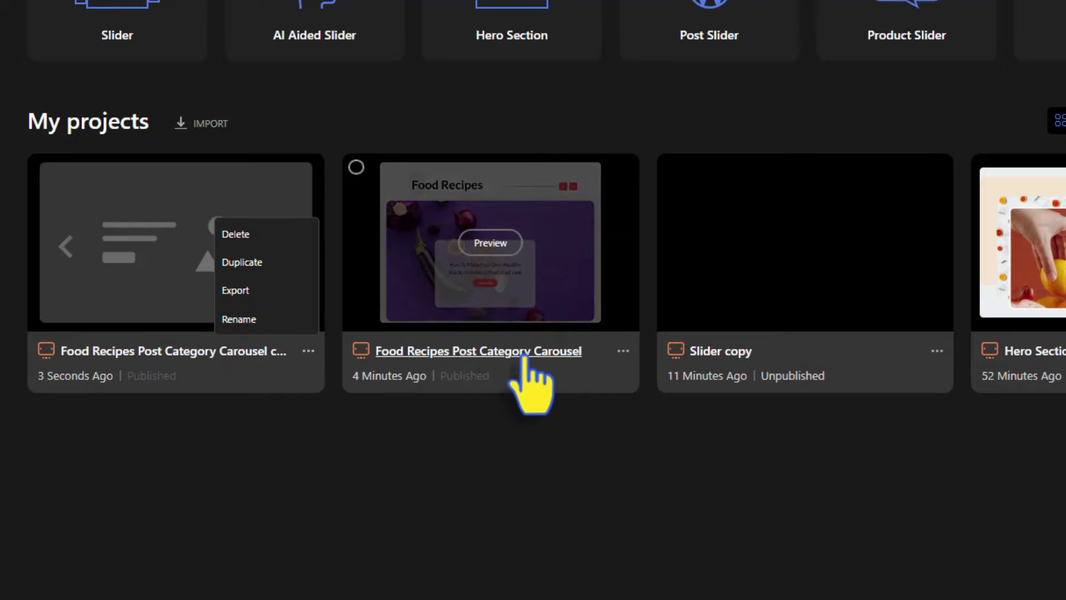
{"action": "left_click", "coordinate": [251, 266]}
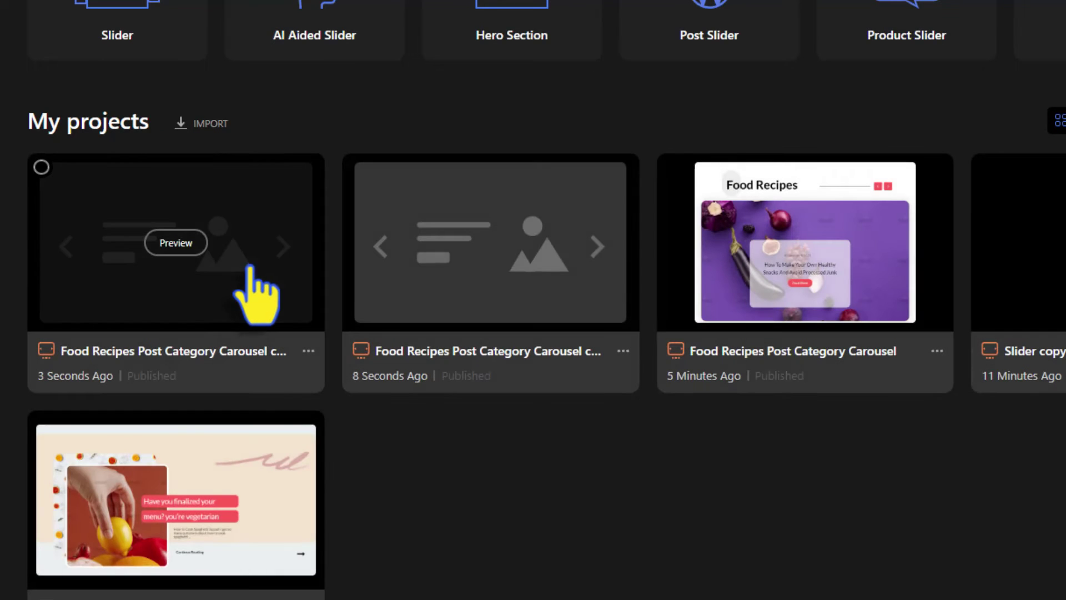
Open the first carousel copy and set its post category to Health only.
{"action": "left_click", "coordinate": [393, 332]}
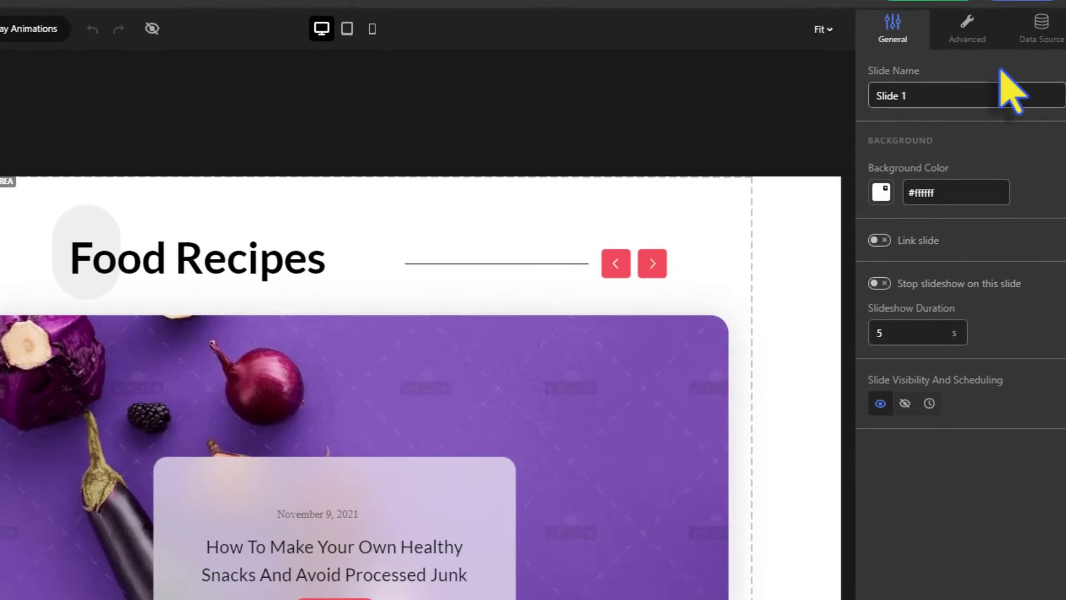
{"action": "left_click", "coordinate": [1014, 66]}
{"action": "left_click", "coordinate": [923, 194]}
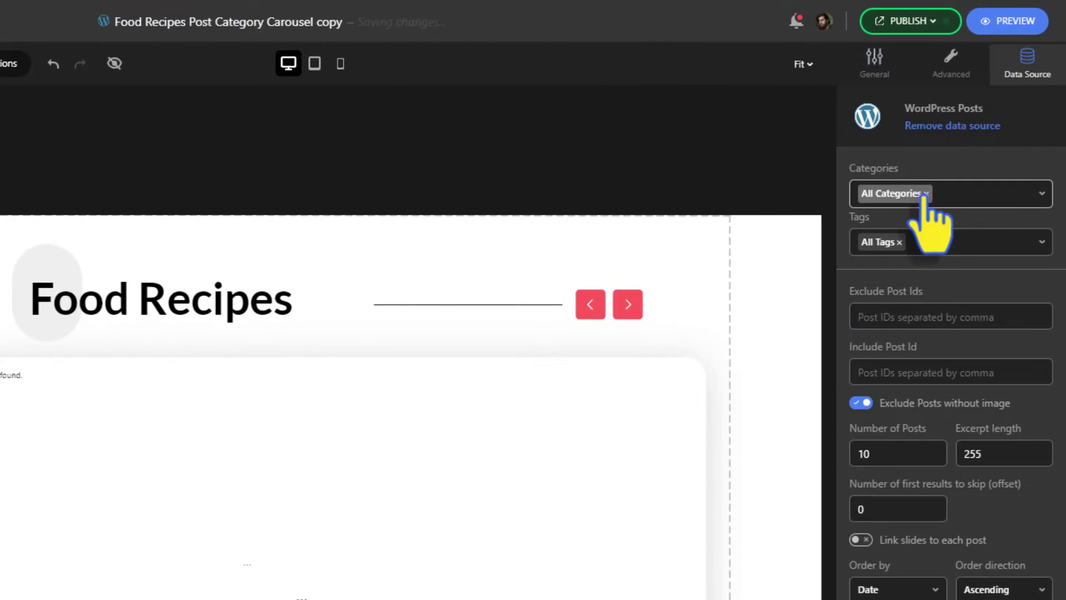
{"action": "left_click", "coordinate": [935, 199]}
{"action": "left_click", "coordinate": [881, 286]}
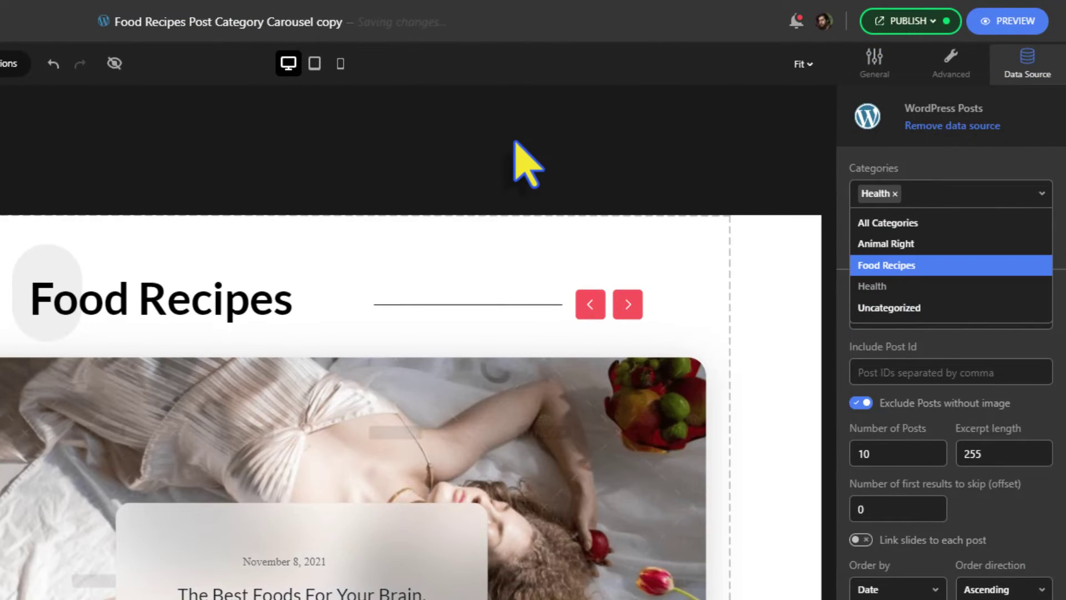
Change the copy's heading text to "Health".
{"action": "left_click", "coordinate": [244, 310]}
{"action": "type", "text": "Healt"}
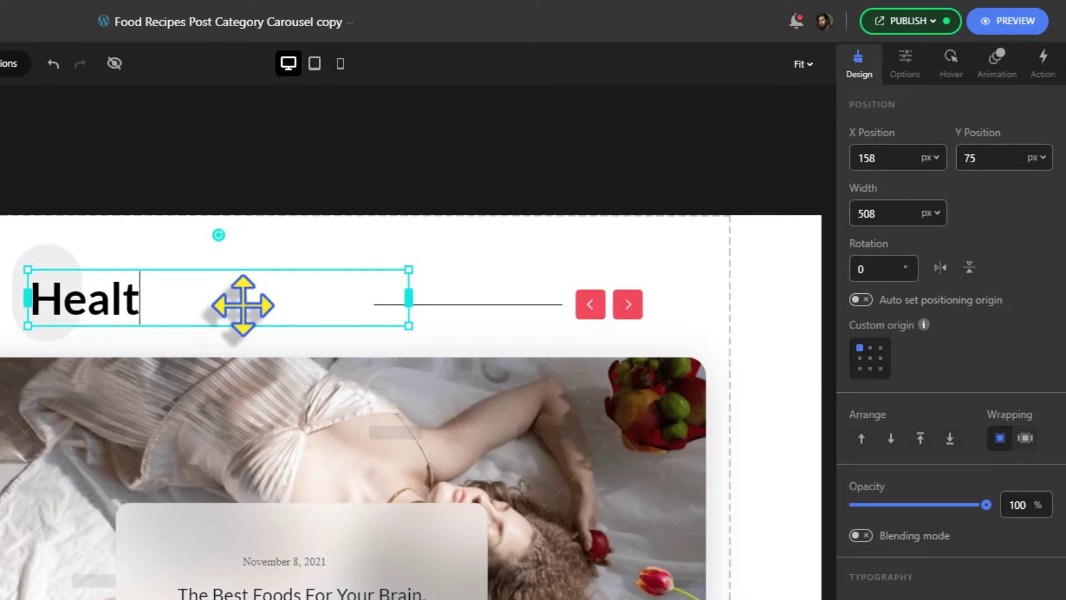
{"action": "type", "text": "h"}
{"action": "key", "text": "Escape"}
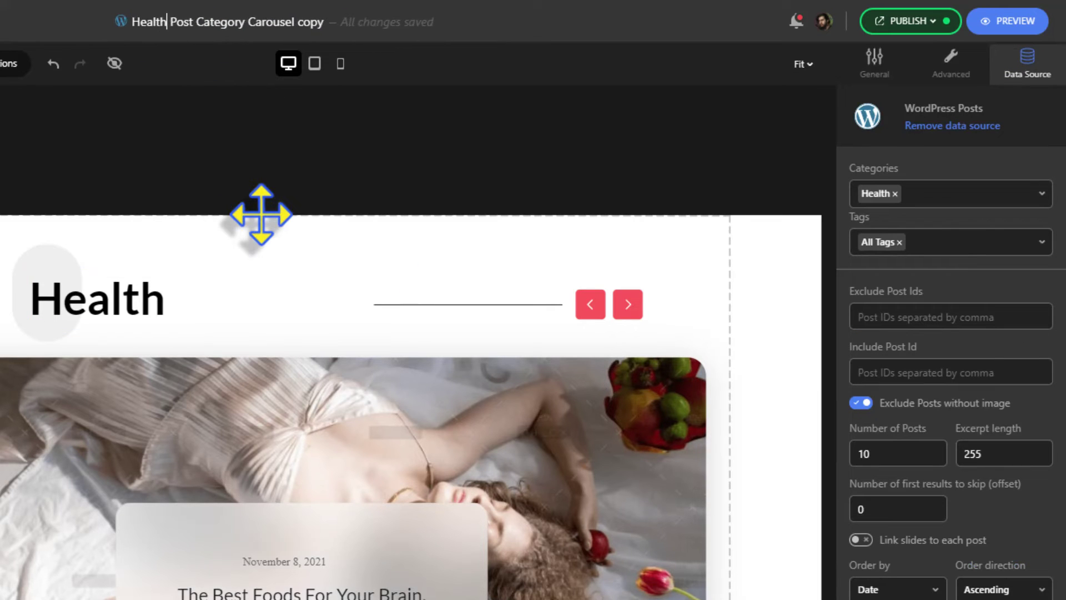
Rename the copied slider "Health Post Category Carousel" and publish it.
{"action": "left_click", "coordinate": [890, 22]}
{"action": "left_click", "coordinate": [845, 166]}
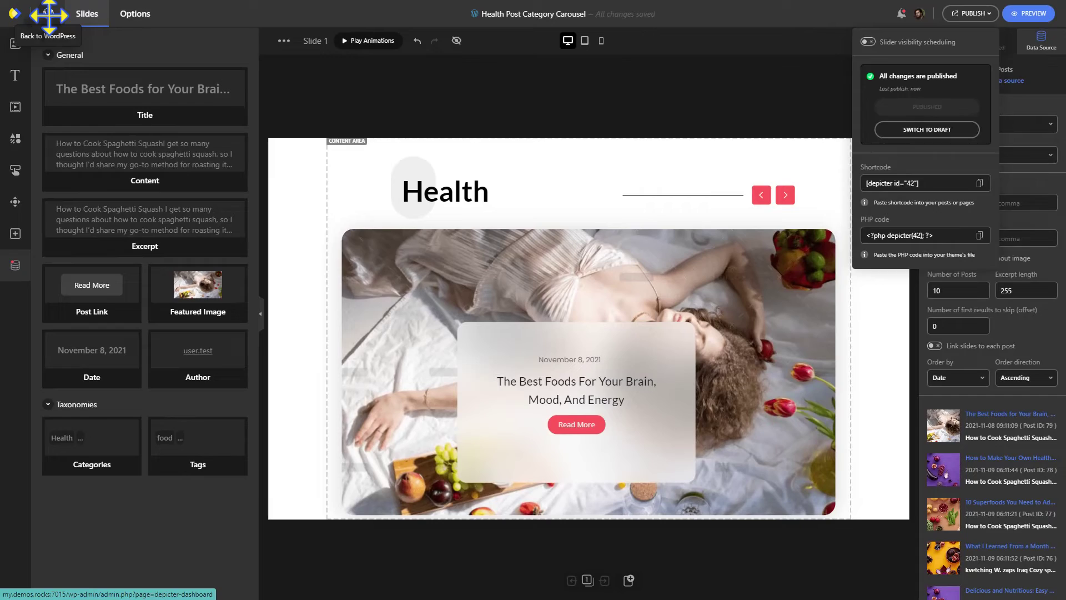
Open the second carousel copy, filter it to the Animal Right category only and change its heading to "Animal Right".
{"action": "left_click", "coordinate": [48, 21]}
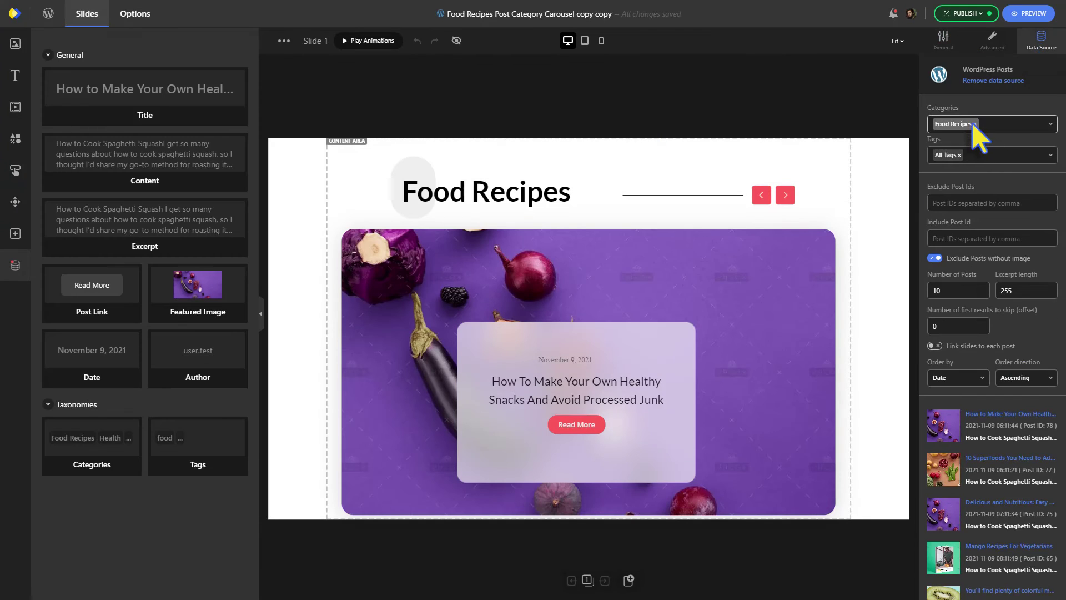
{"action": "left_click", "coordinate": [975, 135]}
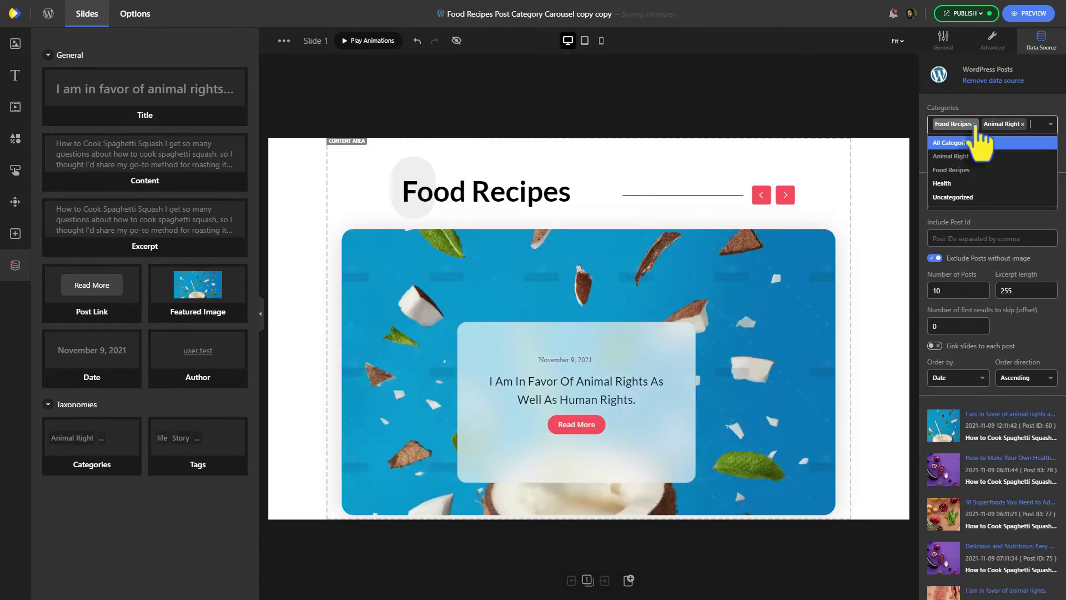
{"action": "double_click", "coordinate": [521, 196]}
Rename the second copy "Animal Right Post Category Carousel" and publish it.
{"action": "left_click", "coordinate": [533, 111]}
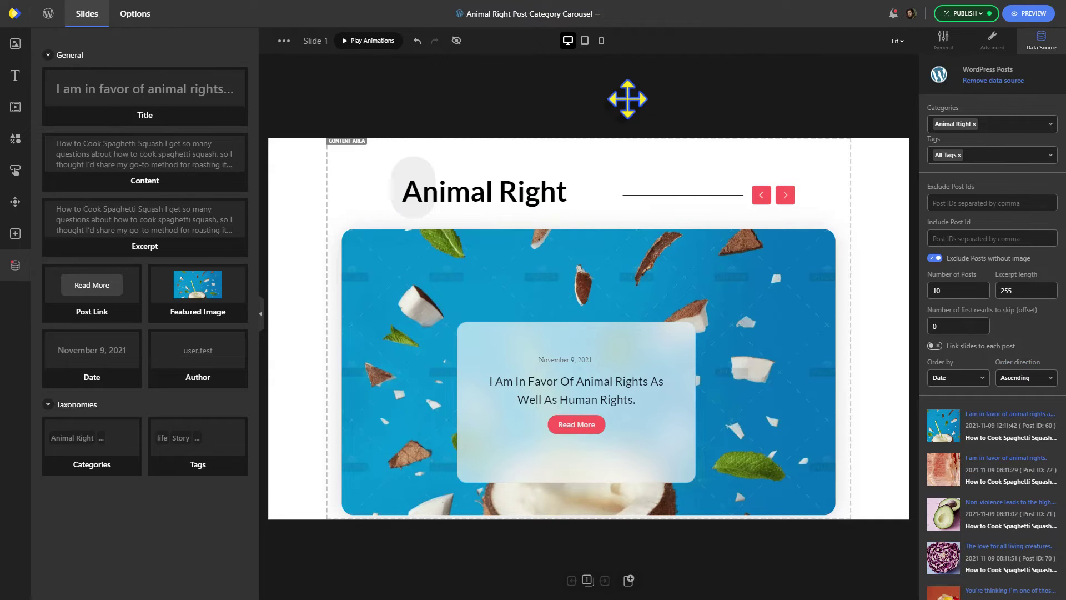
{"action": "left_click", "coordinate": [966, 13]}
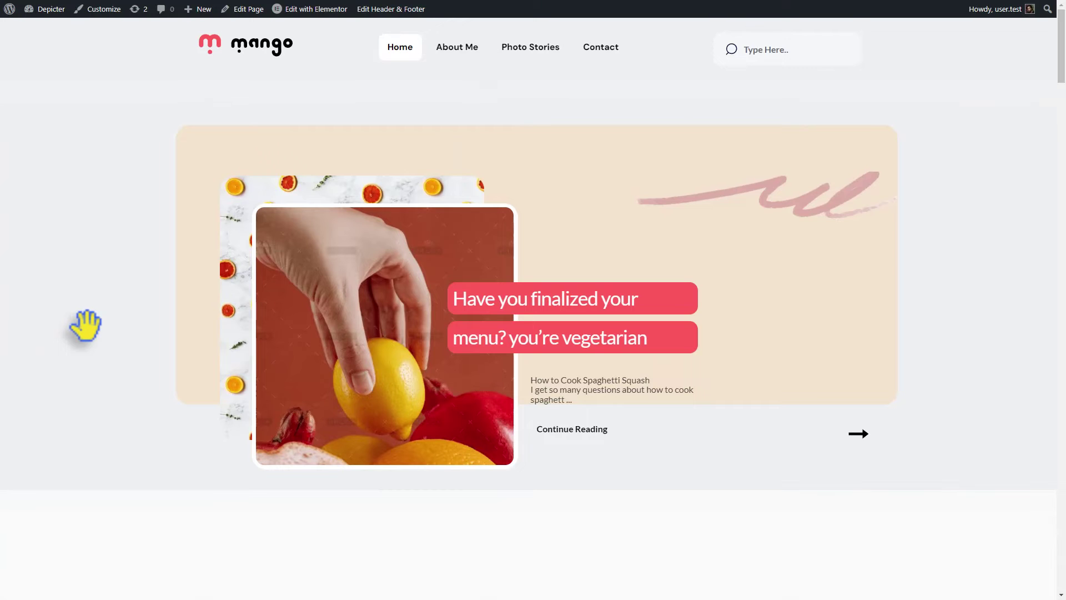
Open the Mango home page in Elementor and delete the Winter Recipes section and the section after it.
{"action": "mouse_move", "coordinate": [299, 9]}
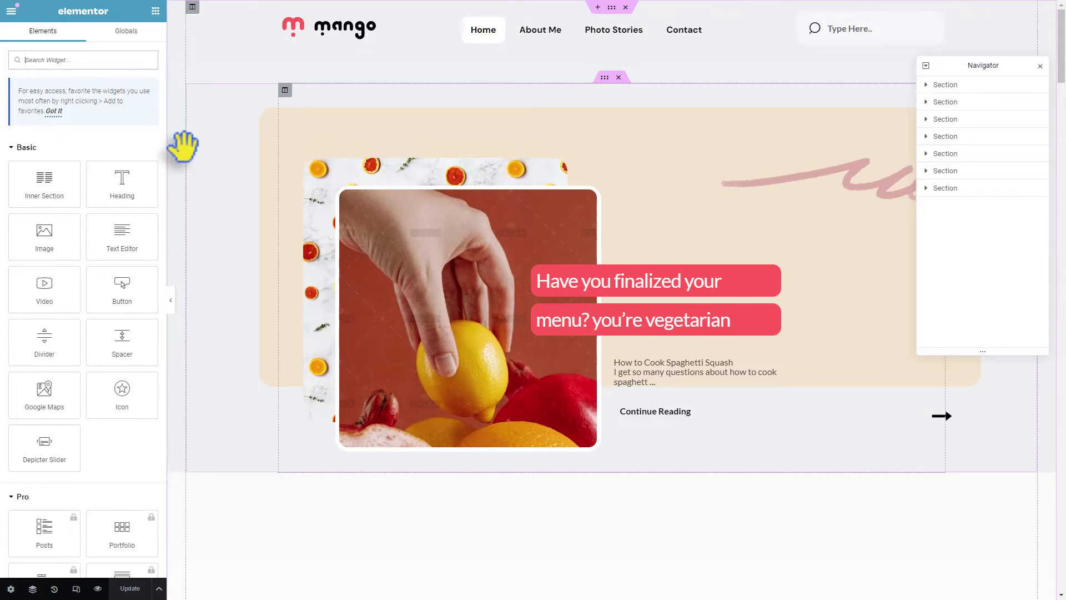
{"action": "scroll", "coordinate": [181, 161], "scroll_direction": "down", "scroll_amount": 8}
{"action": "scroll", "coordinate": [199, 394], "scroll_direction": "down", "scroll_amount": 15}
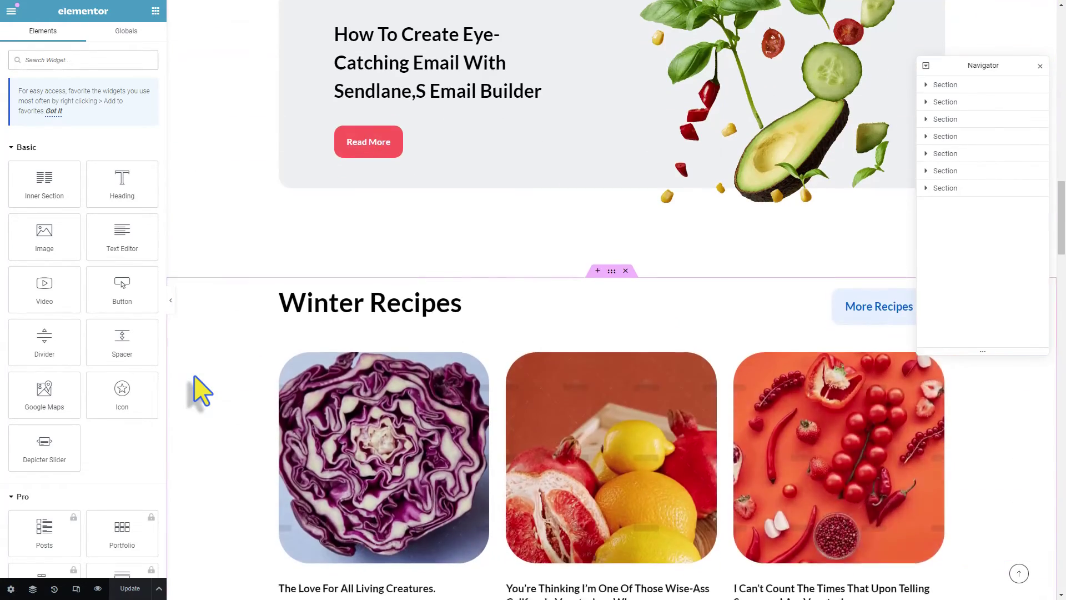
{"action": "scroll", "coordinate": [311, 400], "scroll_direction": "down", "scroll_amount": 1}
{"action": "scroll", "coordinate": [633, 296], "scroll_direction": "up", "scroll_amount": 1}
{"action": "left_click", "coordinate": [626, 263]}
{"action": "left_click", "coordinate": [626, 262]}
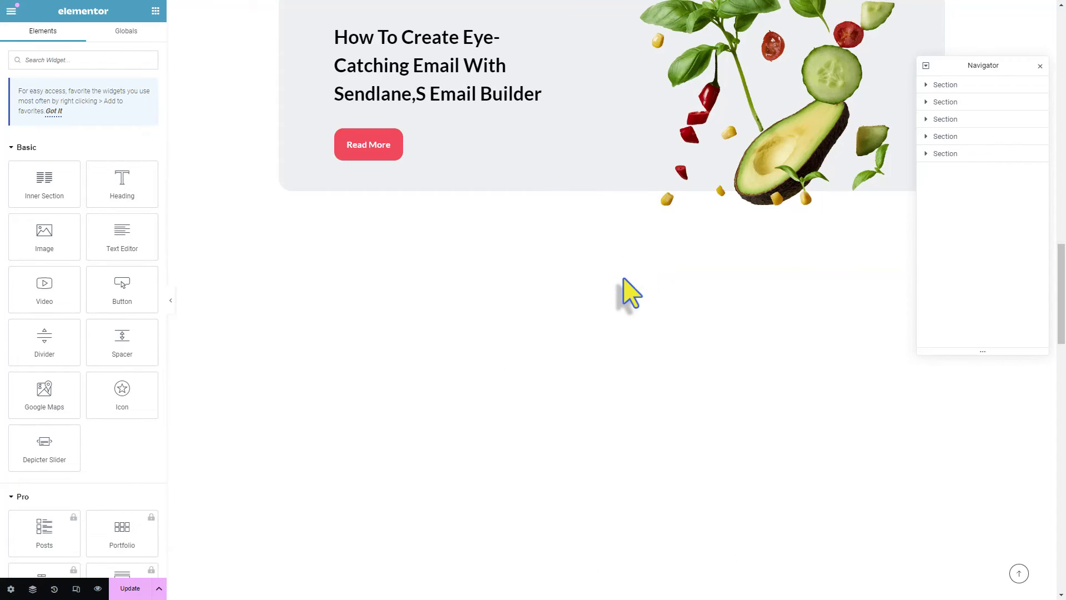
Delete the remaining old post sections below the avocado banner, including the photo post carousel.
{"action": "scroll", "coordinate": [623, 330], "scroll_direction": "down", "scroll_amount": 2}
{"action": "scroll", "coordinate": [623, 327], "scroll_direction": "up", "scroll_amount": 1}
{"action": "left_click", "coordinate": [626, 200]}
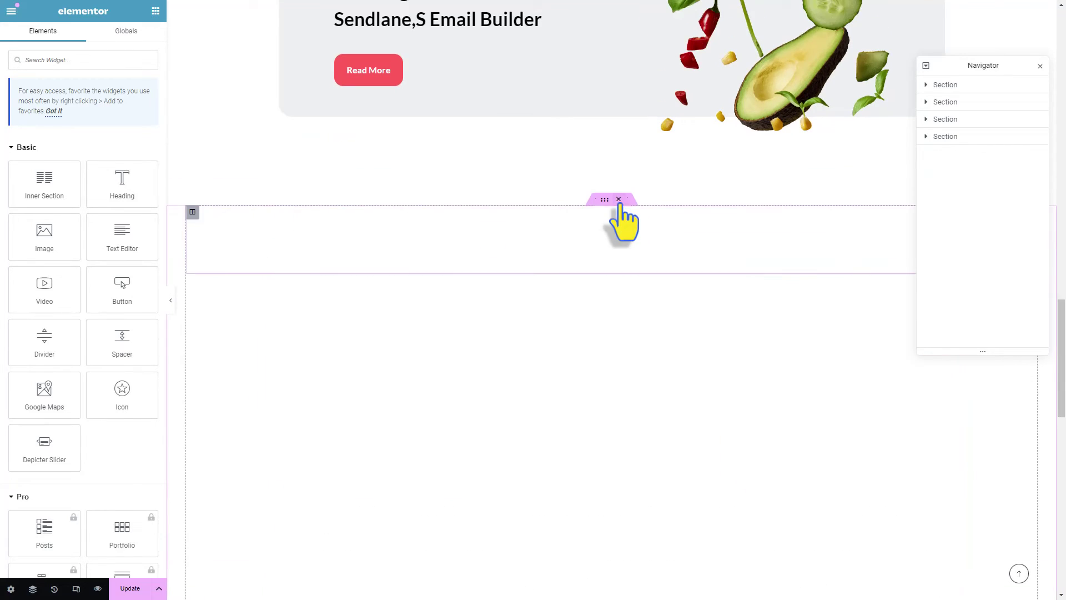
{"action": "scroll", "coordinate": [617, 222], "scroll_direction": "down", "scroll_amount": 1}
{"action": "scroll", "coordinate": [613, 225], "scroll_direction": "up", "scroll_amount": 1}
{"action": "left_click", "coordinate": [618, 198]}
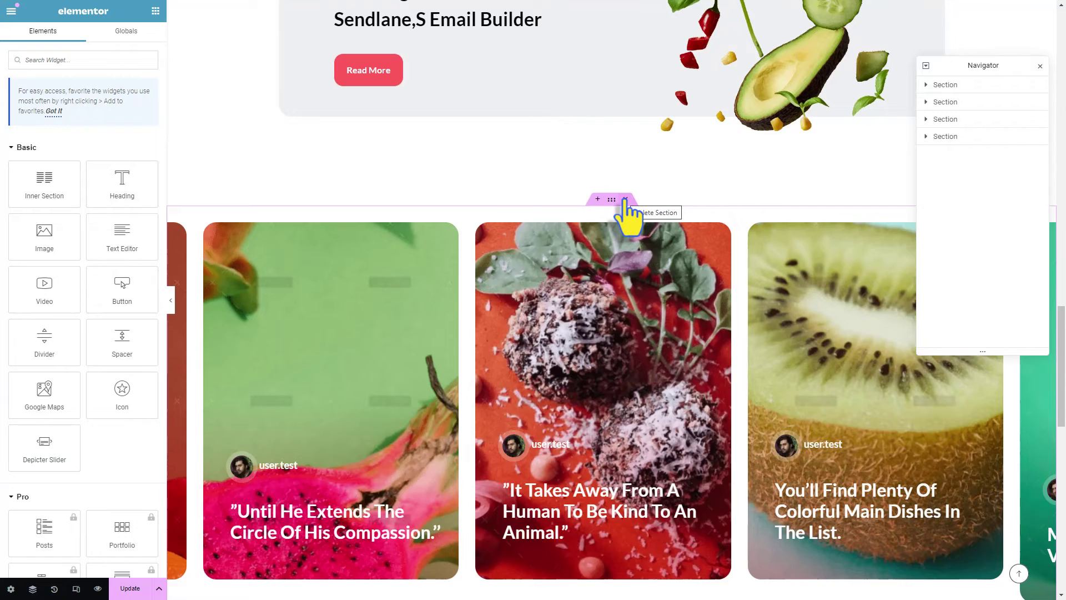
{"action": "left_click", "coordinate": [625, 199]}
Add a single-column section directly below the avocado banner and place a Depicter Slider widget in it.
{"action": "left_click", "coordinate": [585, 397]}
{"action": "left_click", "coordinate": [475, 379]}
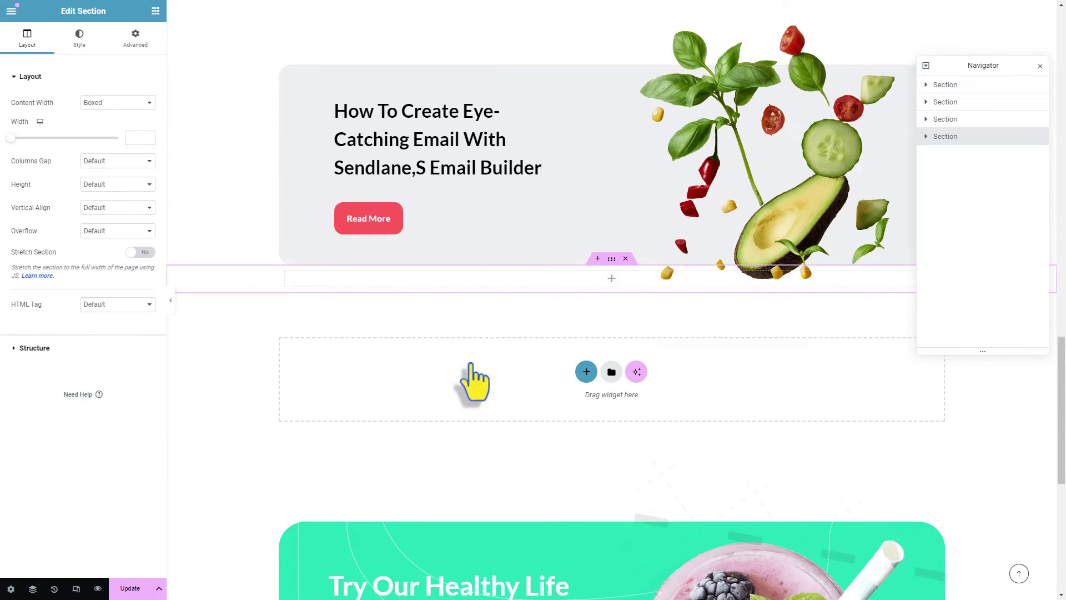
{"action": "left_click", "coordinate": [557, 285]}
{"action": "type", "text": "depic"}
{"action": "left_click_drag", "start_coordinate": [44, 161], "coordinate": [555, 277]}
Set the new section's top margin to 100 px and its bottom margin to 60 px.
{"action": "left_click", "coordinate": [945, 138]}
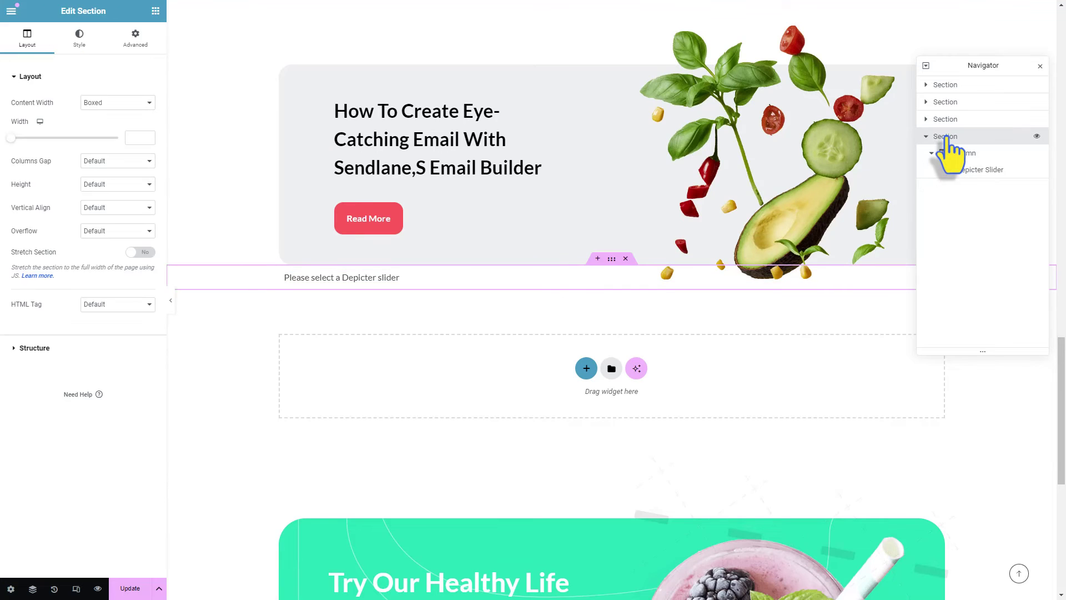
{"action": "left_click", "coordinate": [135, 39]}
{"action": "left_click", "coordinate": [86, 114]}
{"action": "type", "text": "100"}
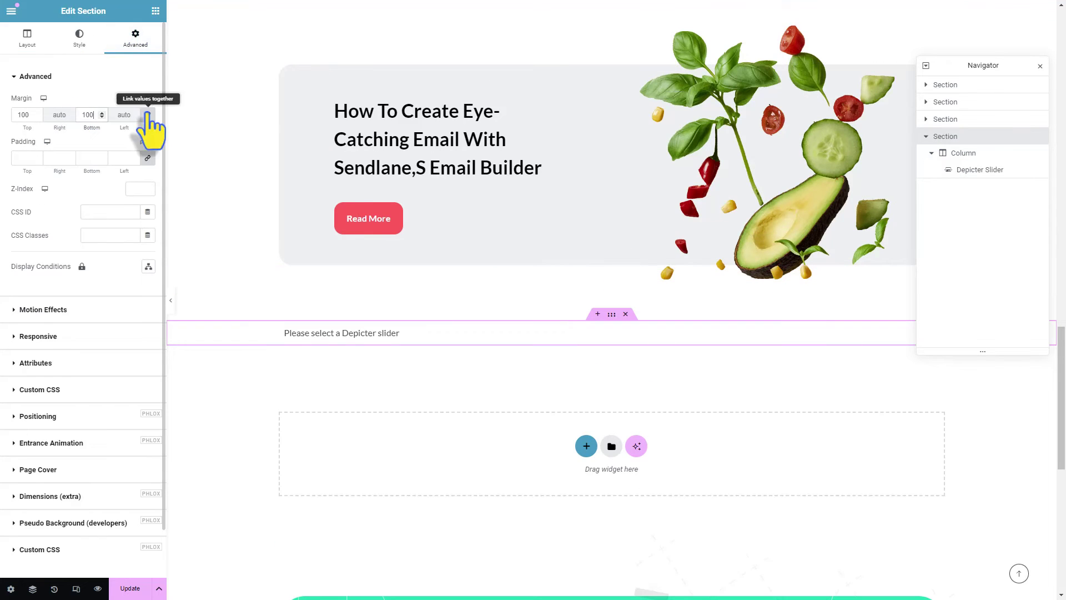
{"action": "left_click_drag", "start_coordinate": [94, 115], "coordinate": [76, 115]}
{"action": "type", "text": "60"}
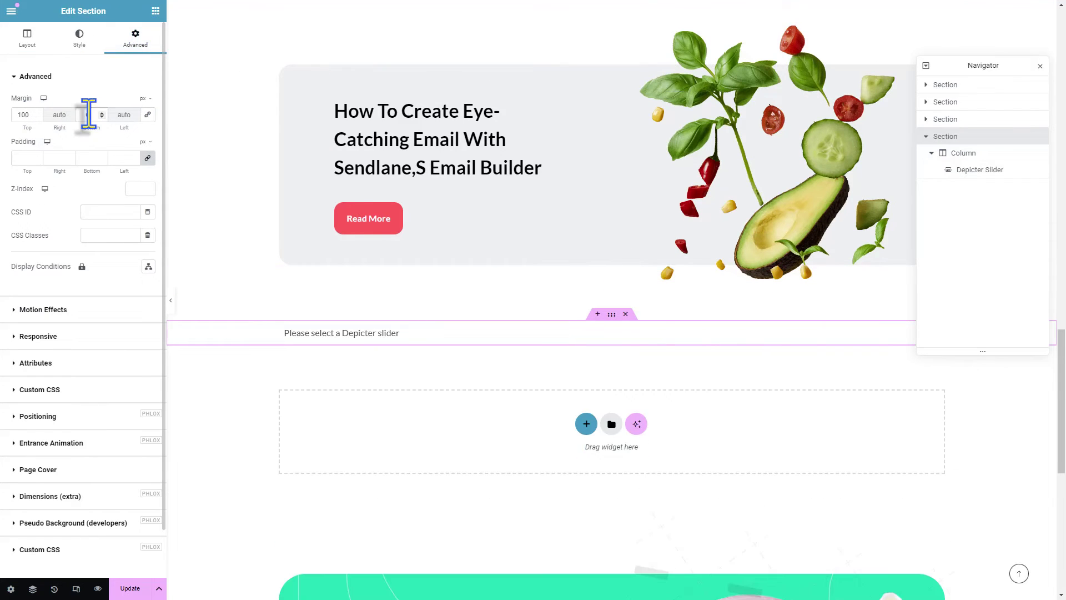
Duplicate the Depicter Slider section below the avocado banner twice so three identical sections are stacked.
{"action": "right_click", "coordinate": [940, 135]}
{"action": "left_click", "coordinate": [953, 166]}
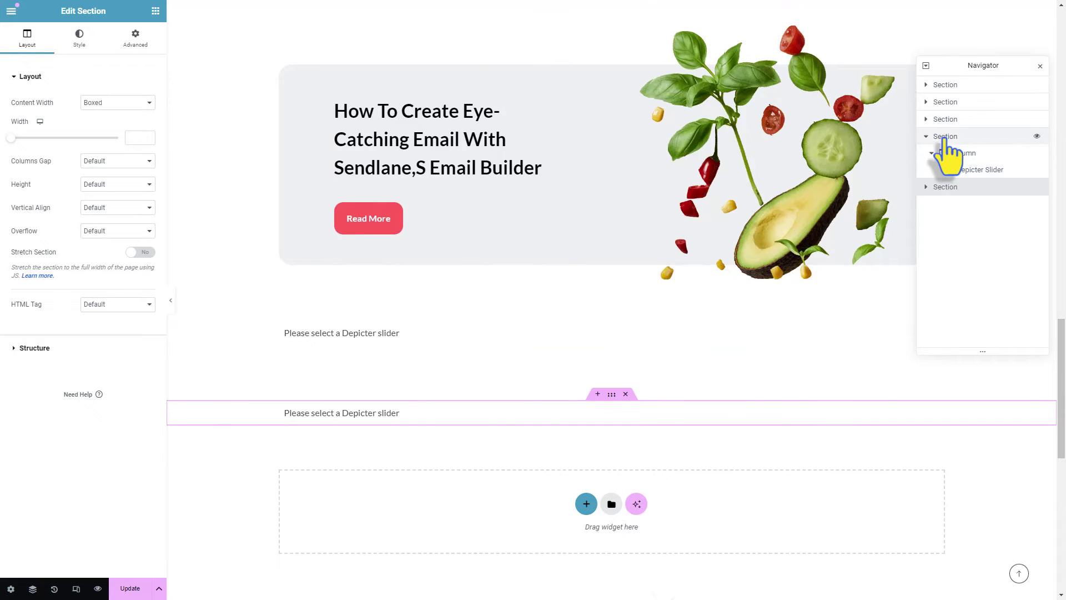
{"action": "right_click", "coordinate": [944, 137]}
{"action": "left_click", "coordinate": [956, 166]}
Assign the Food Recipes Post Category Carousel to the Depicter Slider widget in the first of the three sections.
{"action": "left_click", "coordinate": [397, 338]}
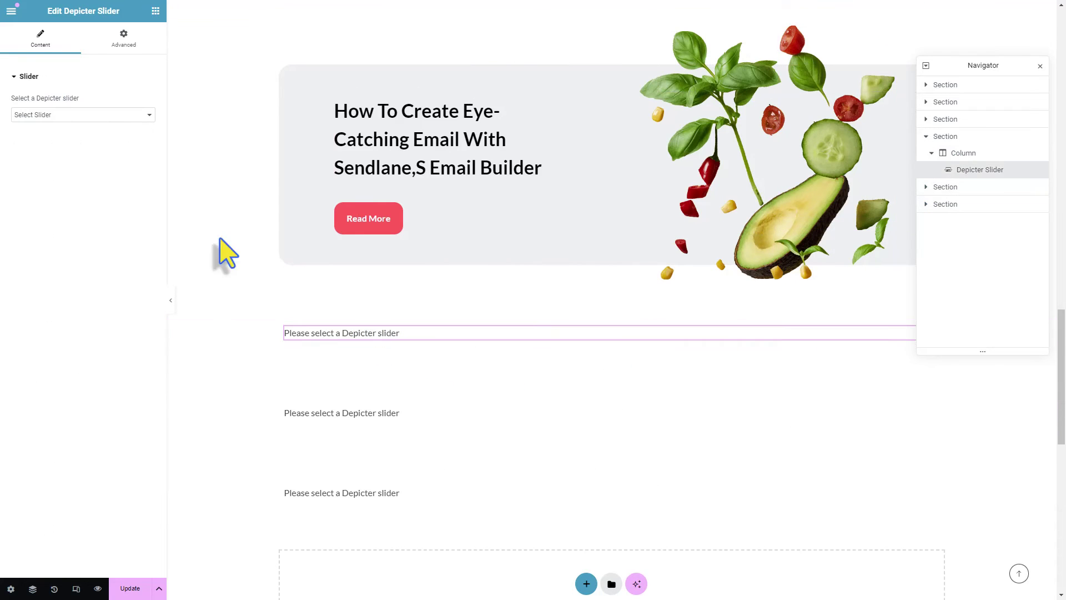
{"action": "left_click", "coordinate": [111, 115]}
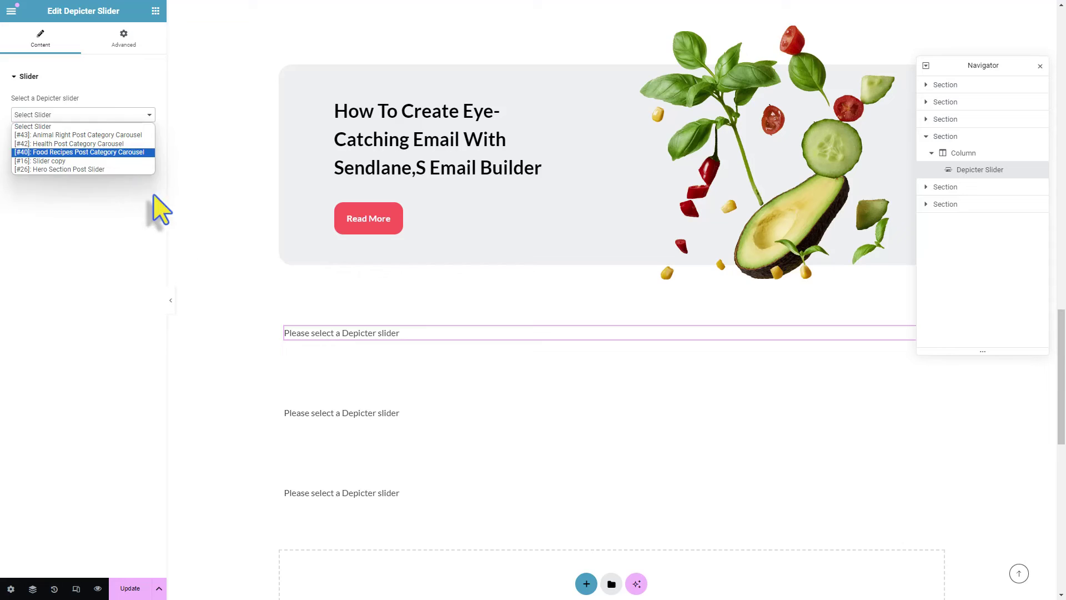
{"action": "left_click", "coordinate": [106, 153]}
{"action": "scroll", "coordinate": [249, 276], "scroll_direction": "down", "scroll_amount": 1}
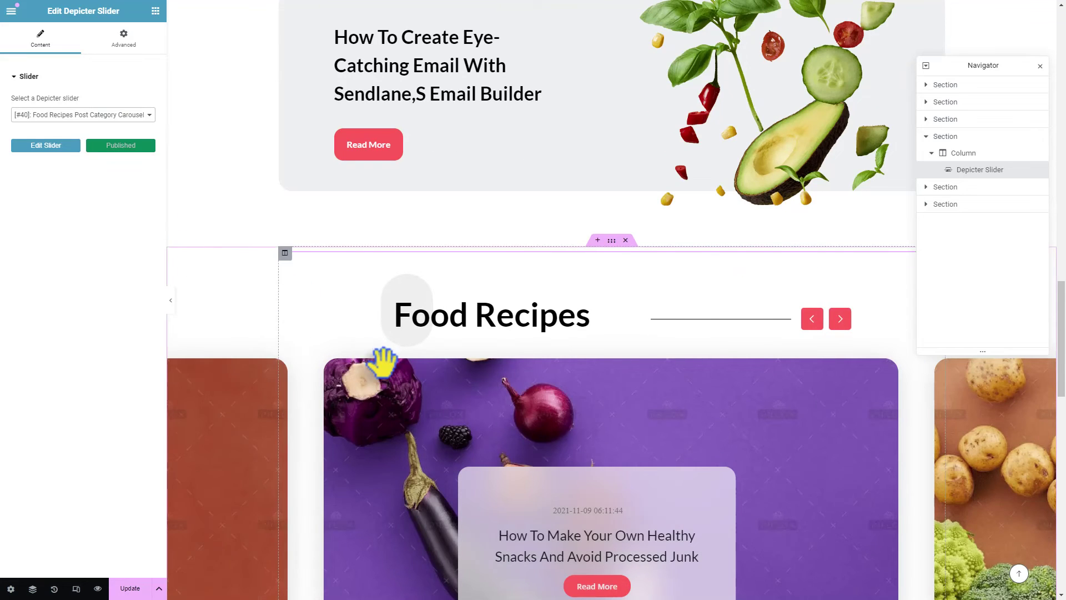
Assign the Health Post Category Carousel to the Depicter Slider widget in the second of the three sections.
{"action": "scroll", "coordinate": [382, 362], "scroll_direction": "down", "scroll_amount": 6}
{"action": "left_click", "coordinate": [366, 326]}
{"action": "left_click", "coordinate": [61, 115]}
{"action": "left_click", "coordinate": [64, 143]}
{"action": "scroll", "coordinate": [183, 333], "scroll_direction": "up", "scroll_amount": 1}
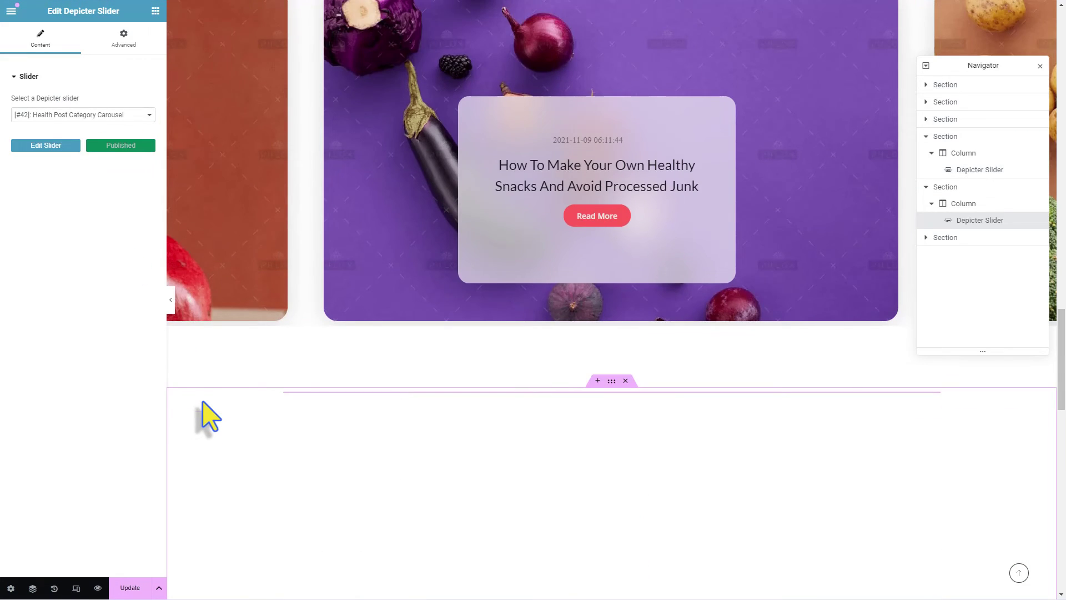
Assign the Animal Right Post Category Carousel to the Depicter Slider widget in the third section.
{"action": "scroll", "coordinate": [203, 401], "scroll_direction": "down", "scroll_amount": 8}
{"action": "left_click", "coordinate": [311, 393]}
{"action": "left_click", "coordinate": [39, 116]}
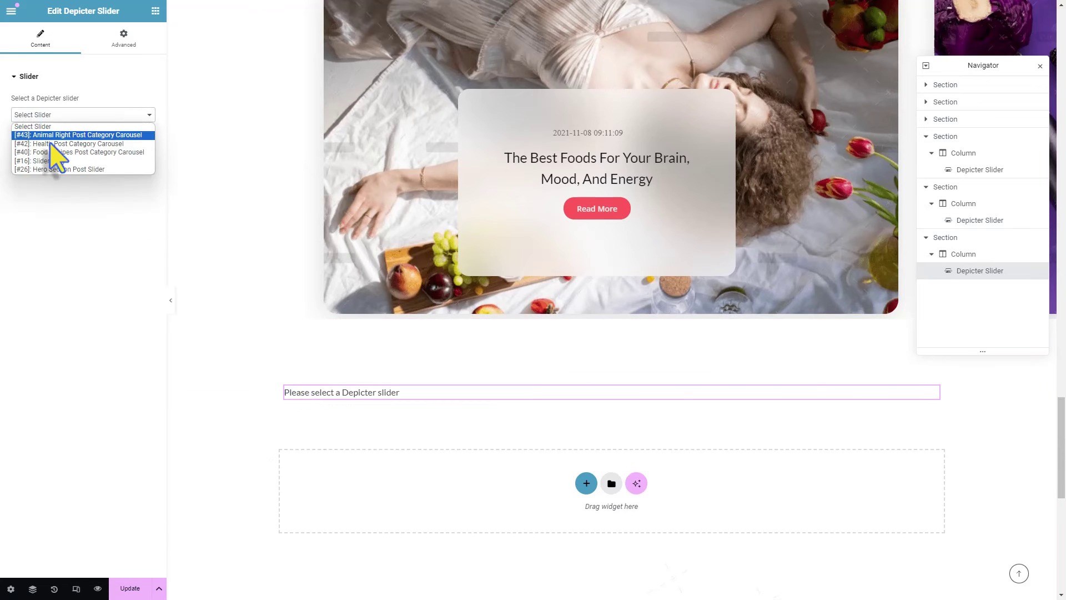
{"action": "left_click", "coordinate": [40, 136]}
{"action": "scroll", "coordinate": [239, 383], "scroll_direction": "down", "scroll_amount": 6}
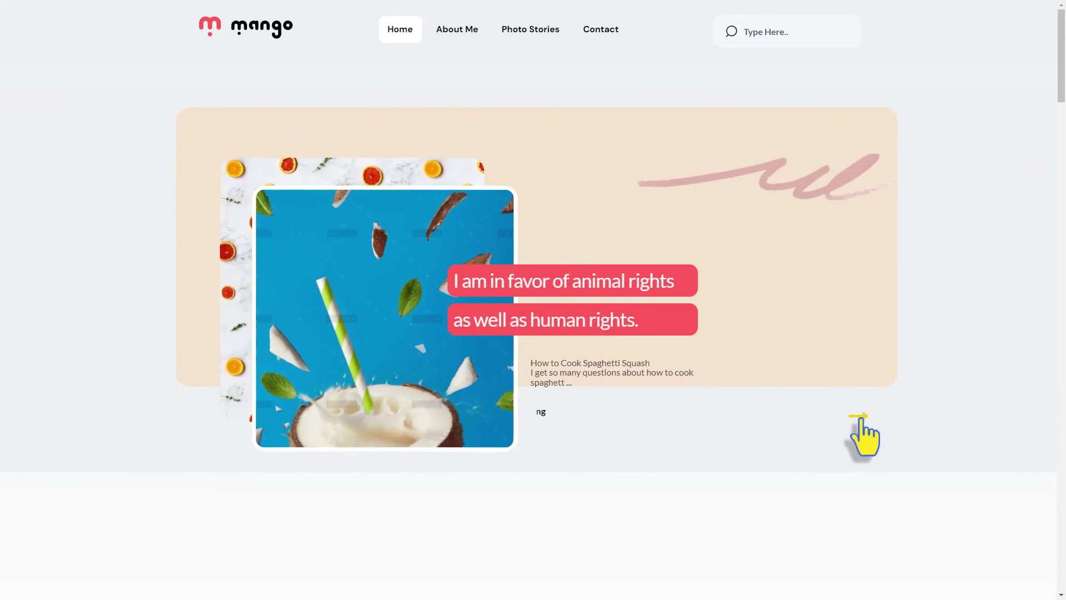
Check the hero slider on the Mango home page outside the editor by advancing through several of its slides.
{"action": "left_click", "coordinate": [861, 419]}
{"action": "left_click", "coordinate": [861, 419]}
{"action": "left_click", "coordinate": [861, 419]}
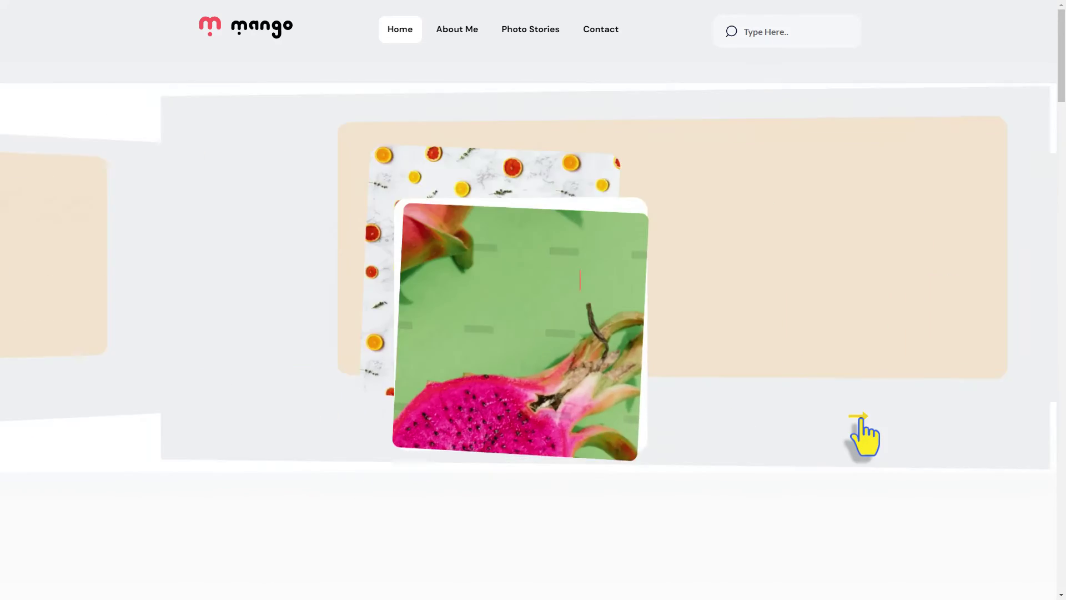
{"action": "left_click", "coordinate": [859, 422]}
{"action": "left_click", "coordinate": [860, 421]}
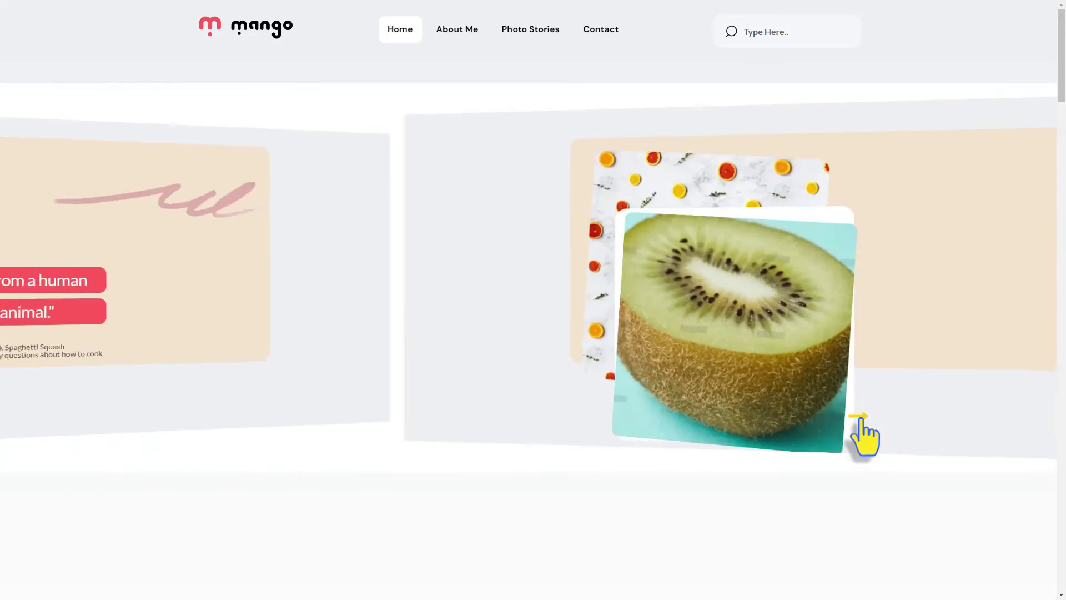
{"action": "scroll", "coordinate": [118, 510], "scroll_direction": "down", "scroll_amount": 5}
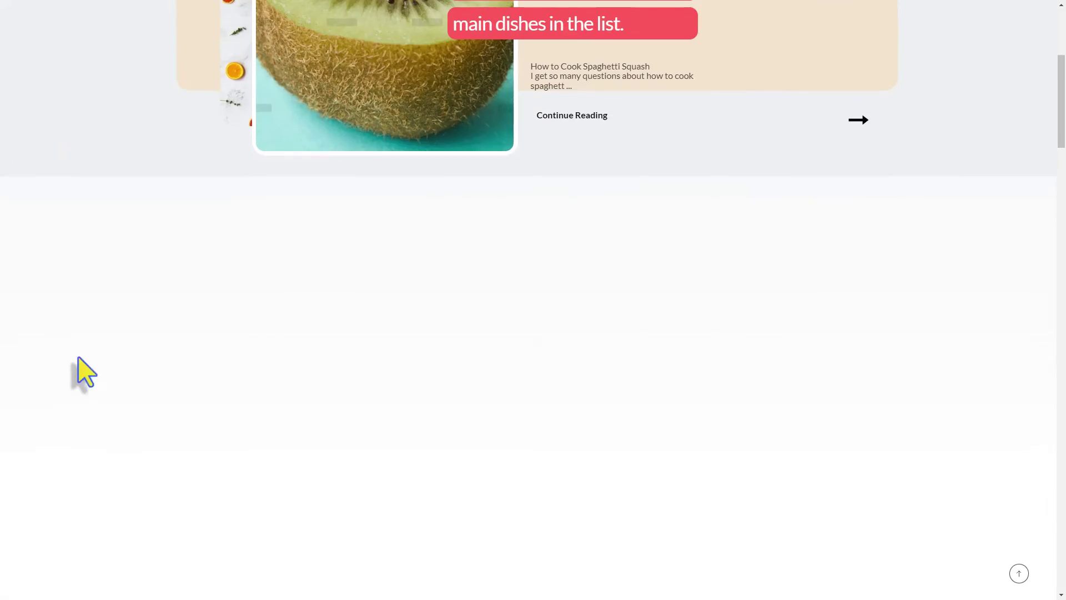
Check the Food Recipes carousel on the home page by advancing it with its arrow and swiping a slide.
{"action": "middle_click", "coordinate": [73, 501]}
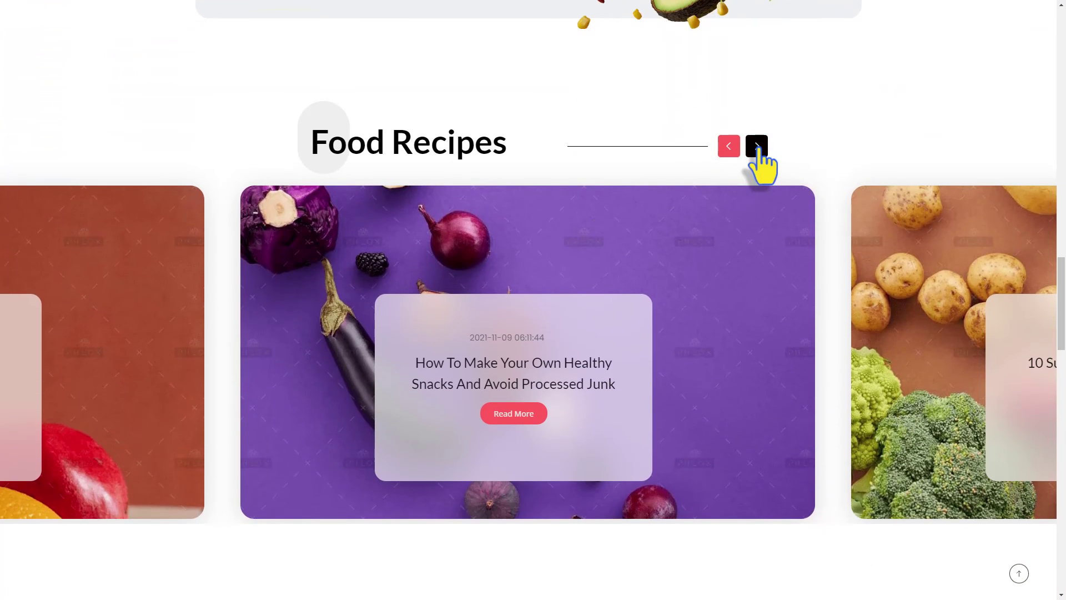
{"action": "left_click", "coordinate": [757, 145]}
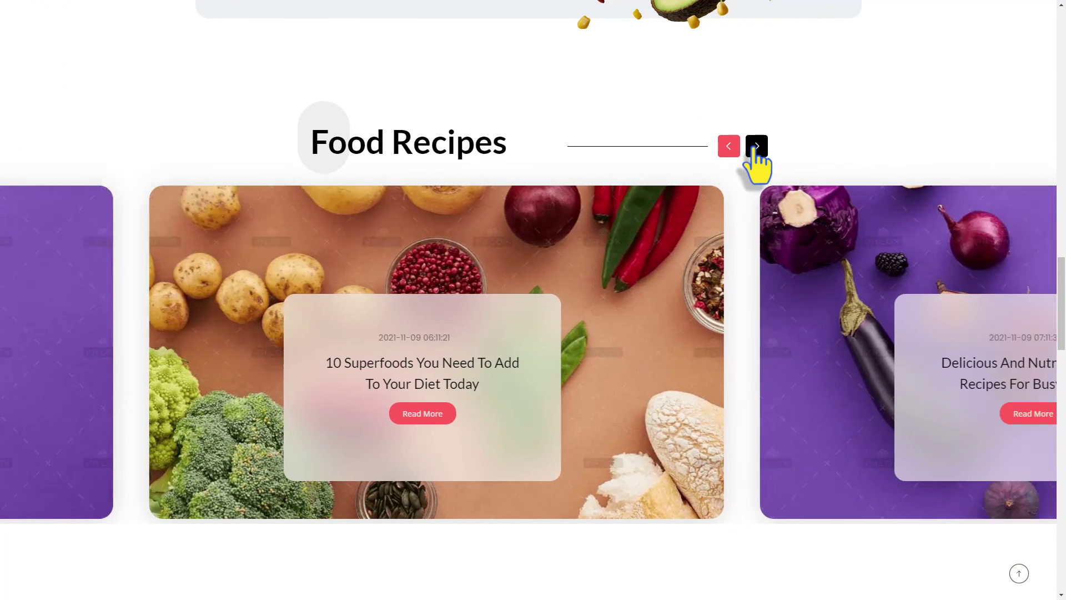
{"action": "left_click", "coordinate": [756, 147]}
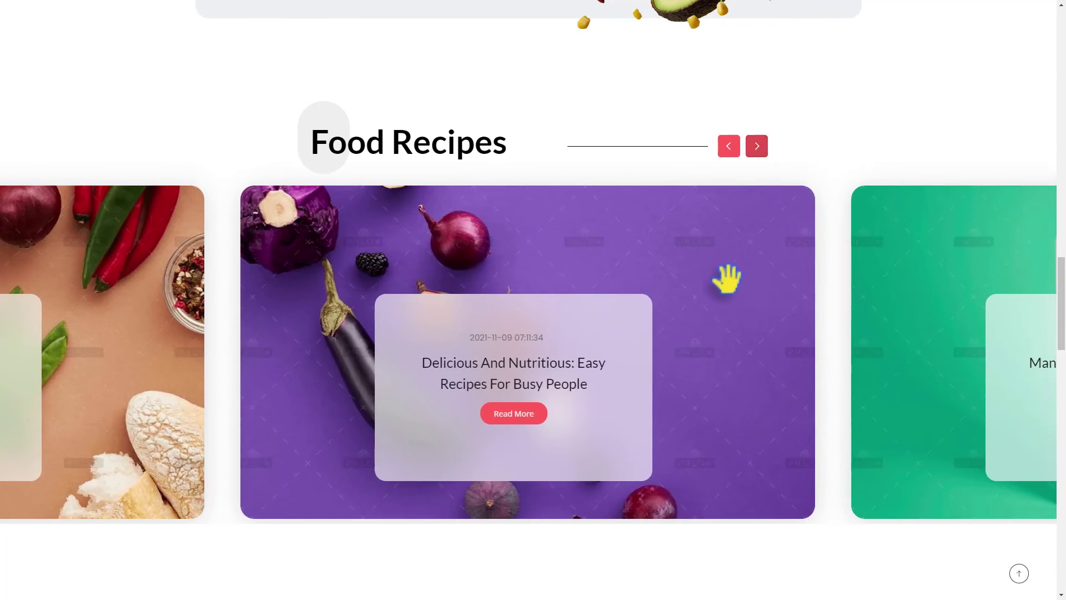
{"action": "left_click_drag", "start_coordinate": [727, 280], "coordinate": [520, 294]}
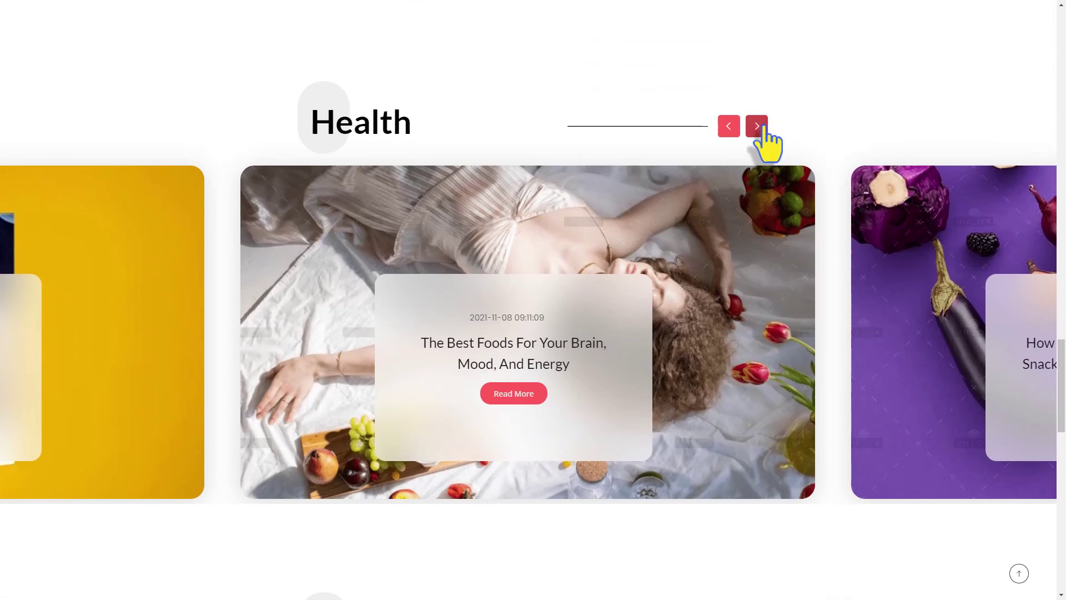
Check the Health carousel on the home page by advancing through its posts and swiping to another slide.
{"action": "left_click", "coordinate": [757, 126]}
{"action": "left_click", "coordinate": [757, 126]}
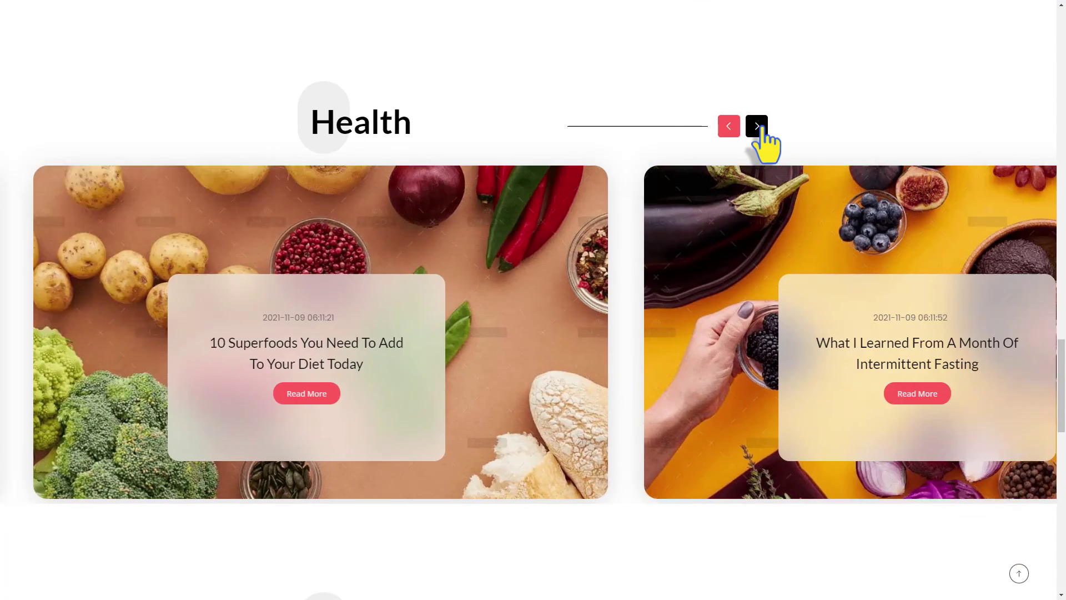
{"action": "left_click", "coordinate": [757, 126]}
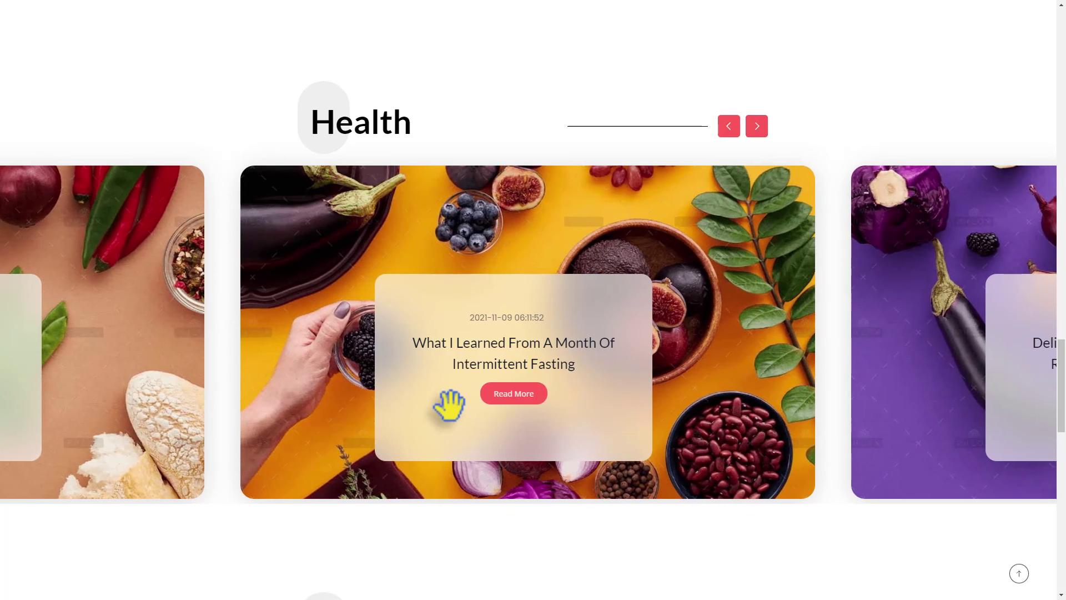
{"action": "left_click_drag", "start_coordinate": [453, 405], "coordinate": [274, 469]}
Check the Animal Right carousel by advancing its slides, and review the home page down to the footer and back up.
{"action": "middle_click", "coordinate": [205, 518]}
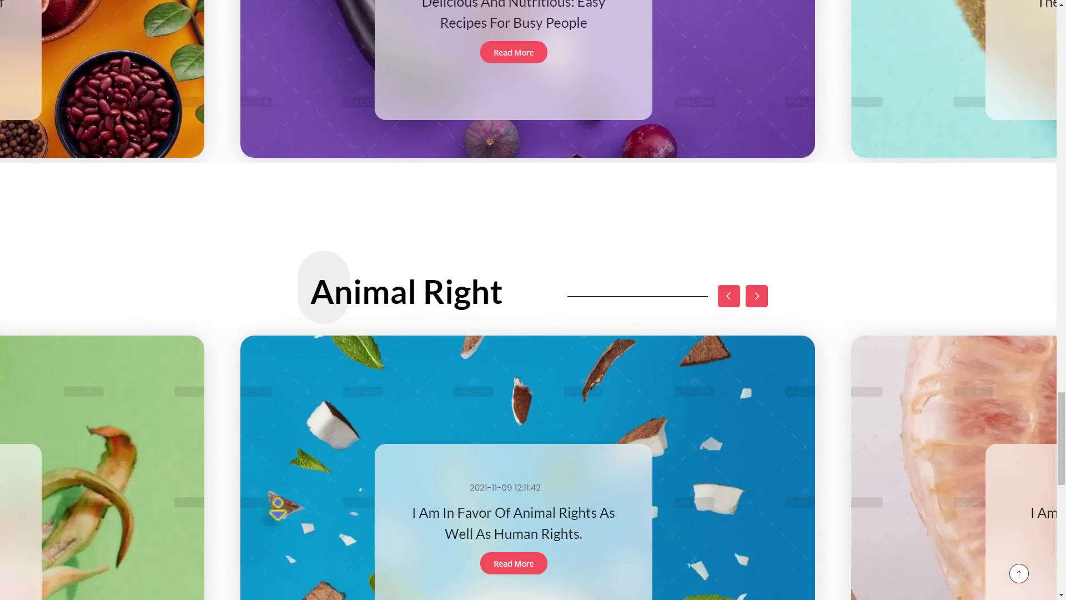
{"action": "left_click", "coordinate": [757, 179]}
{"action": "left_click", "coordinate": [756, 178]}
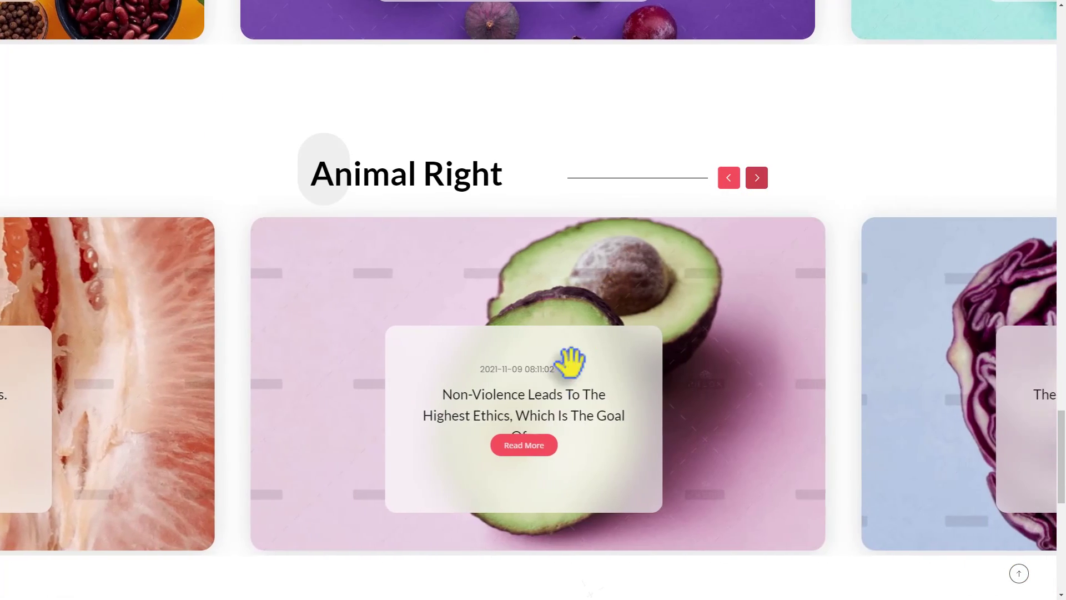
{"action": "scroll", "coordinate": [333, 535], "scroll_direction": "down", "scroll_amount": 6}
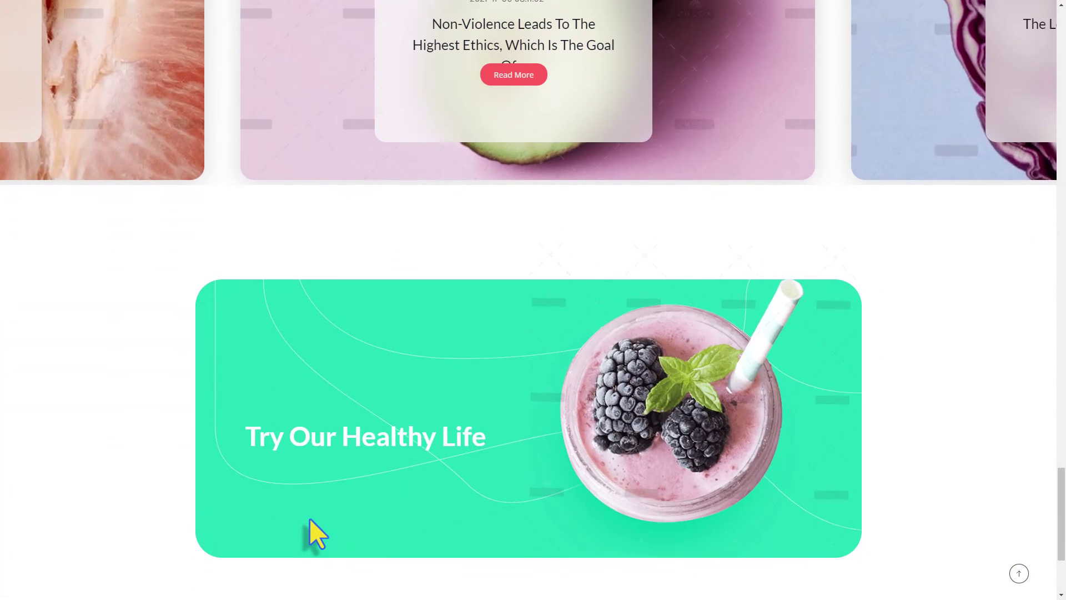
{"action": "scroll", "coordinate": [310, 519], "scroll_direction": "down", "scroll_amount": 3}
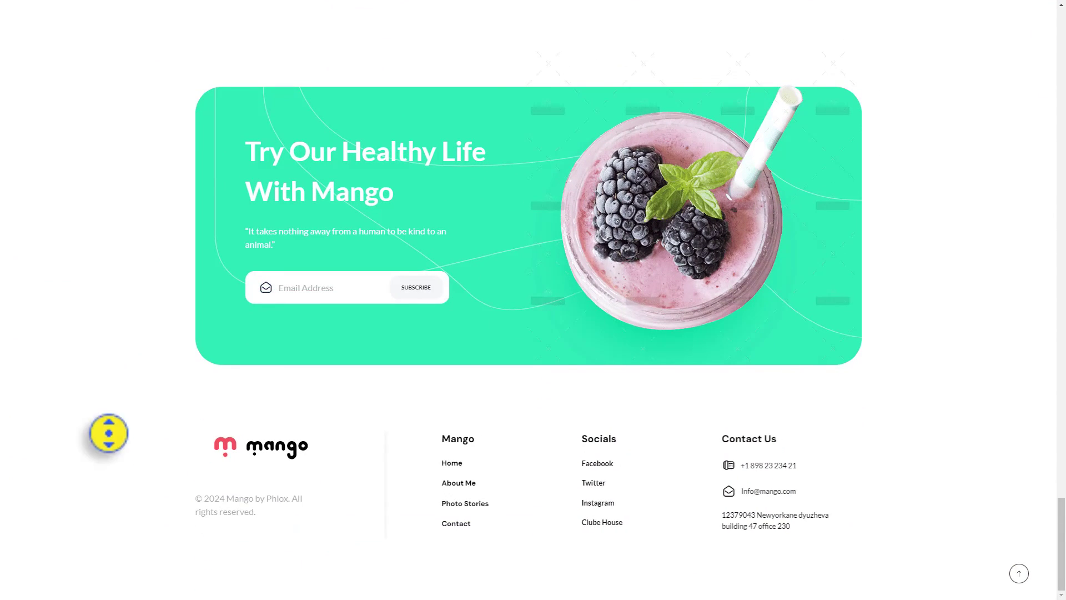
{"action": "scroll", "coordinate": [109, 432], "scroll_direction": "up", "scroll_amount": 20}
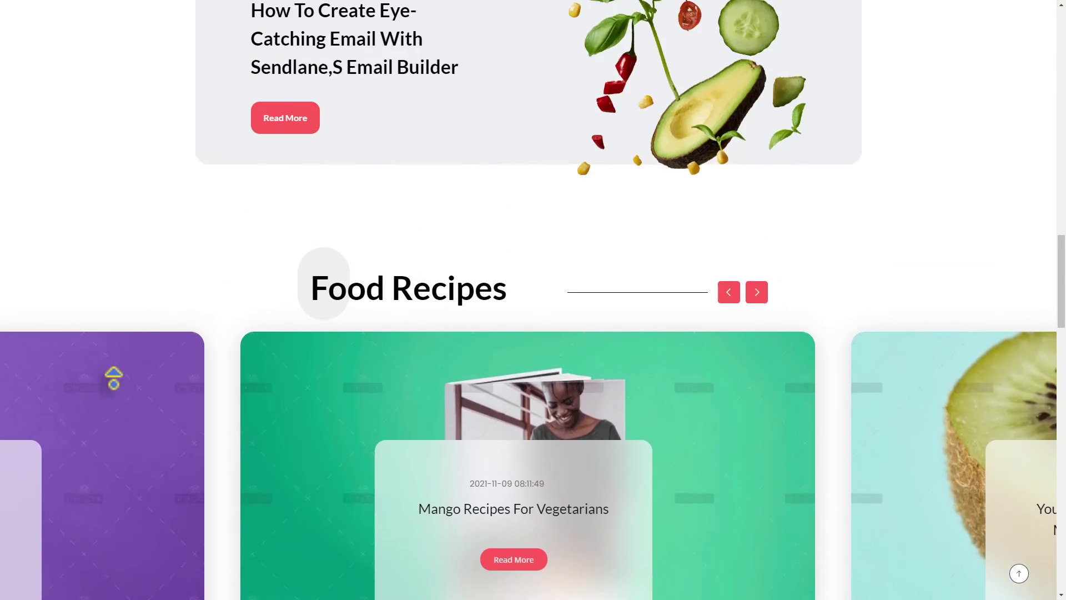